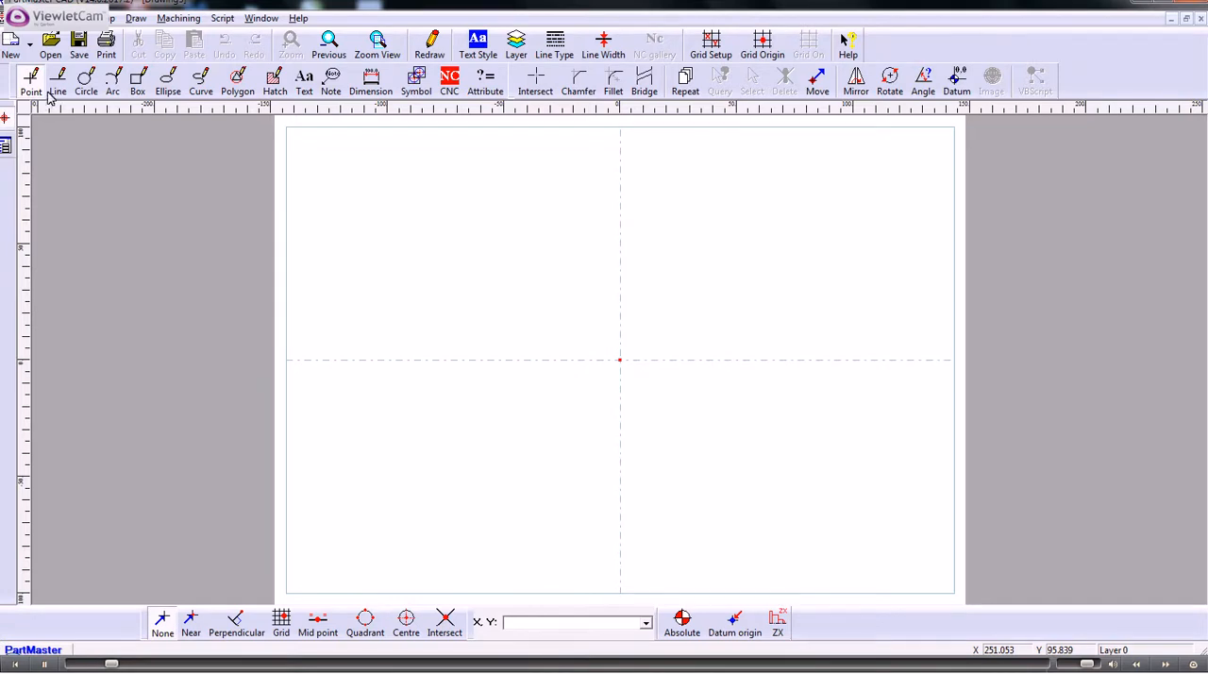
# - Start the Involute gear design program and define the basic data in metric by module and number of teeth
pyautogui.click(179, 19)
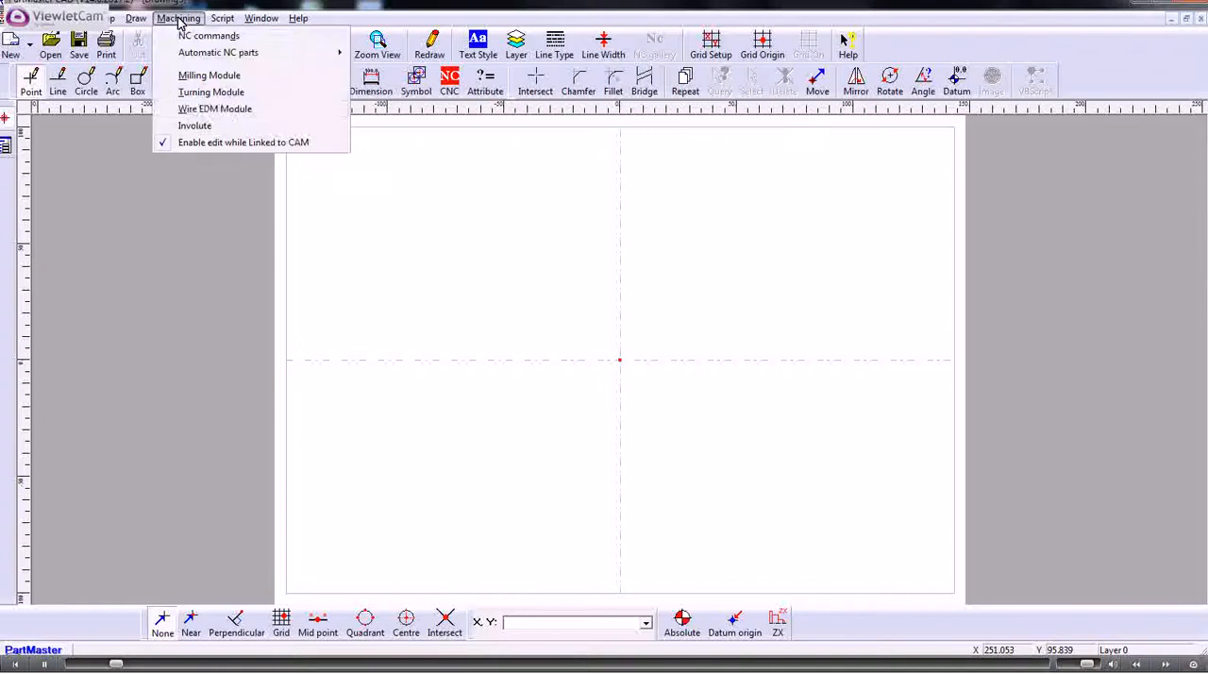
pyautogui.click(196, 126)
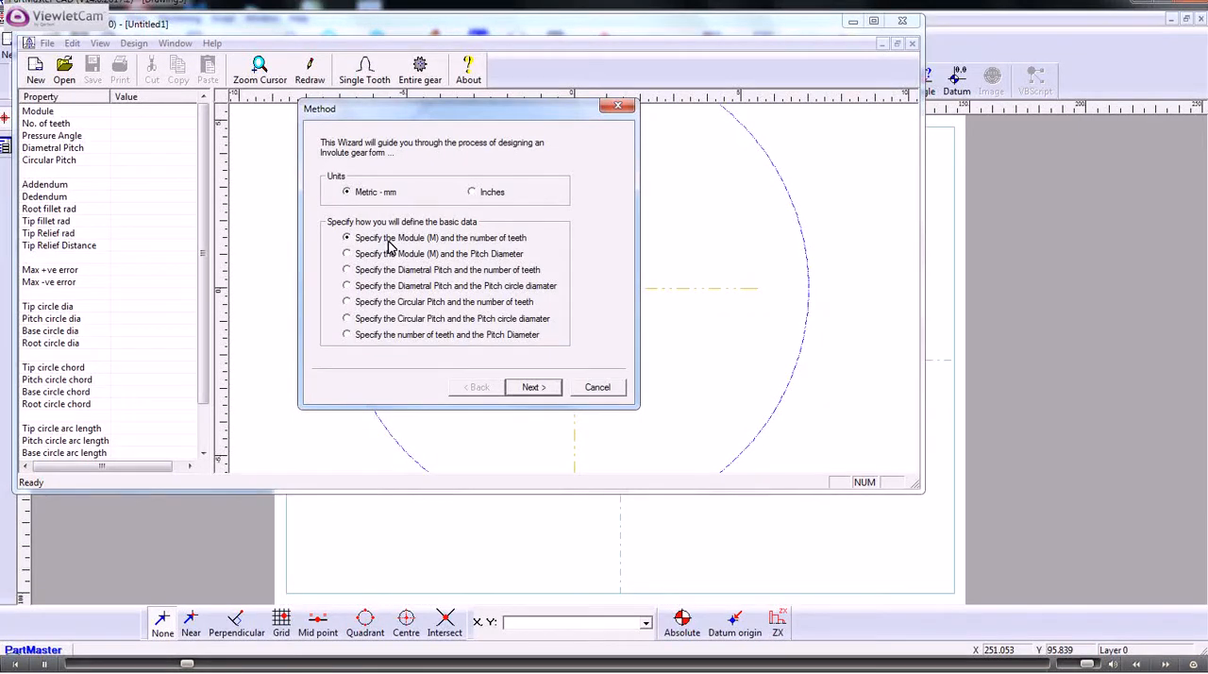
pyautogui.click(530, 388)
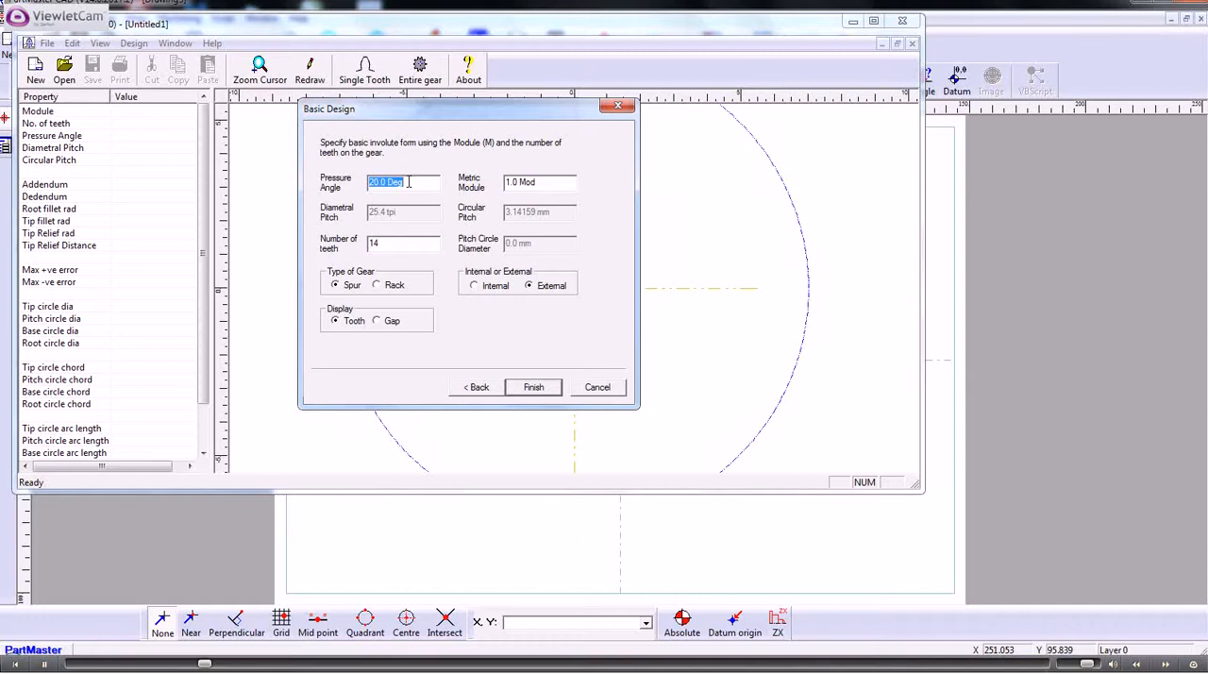
# - Set the metric module to 2.5 and the number of teeth to 20, and generate the external spur gear
pyautogui.moveTo(538, 184); pyautogui.dragTo(475, 180)
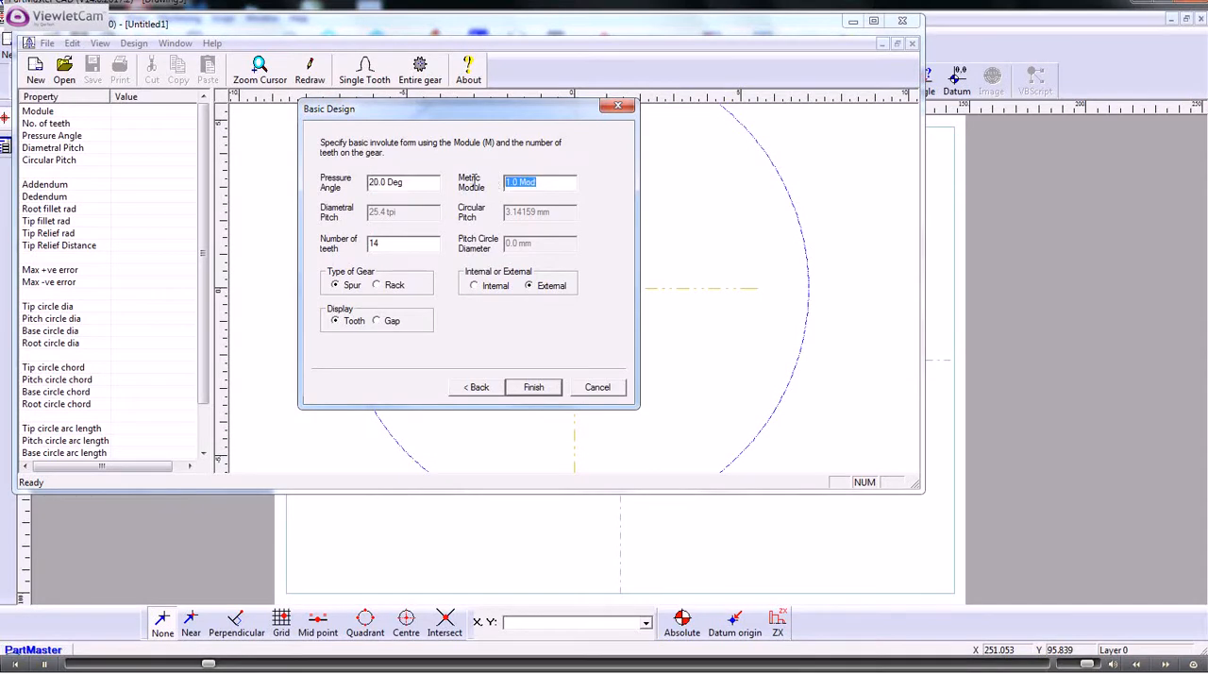
pyautogui.write('2.5')
pyautogui.click(385, 242)
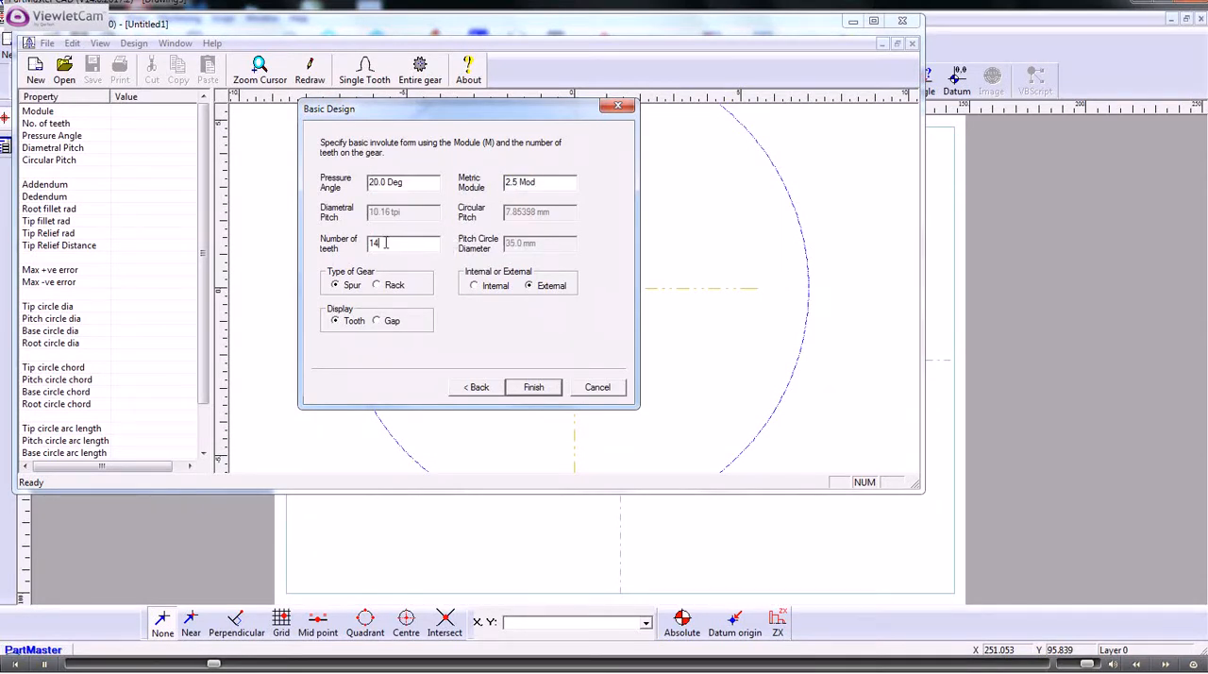
pyautogui.doubleClick(385, 243)
pyautogui.write('20')
pyautogui.click(534, 388)
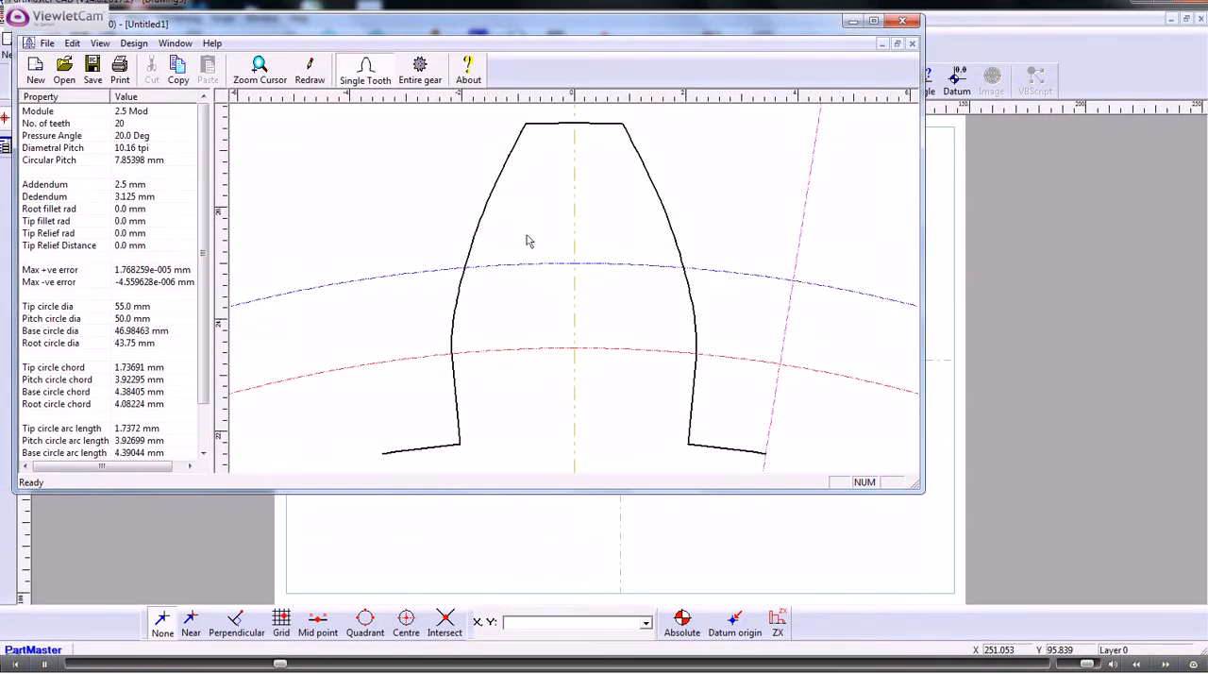
# - View the entire gear, return to the single tooth display and look over the pressure angle and tip fillet properties
pyautogui.click(421, 71)
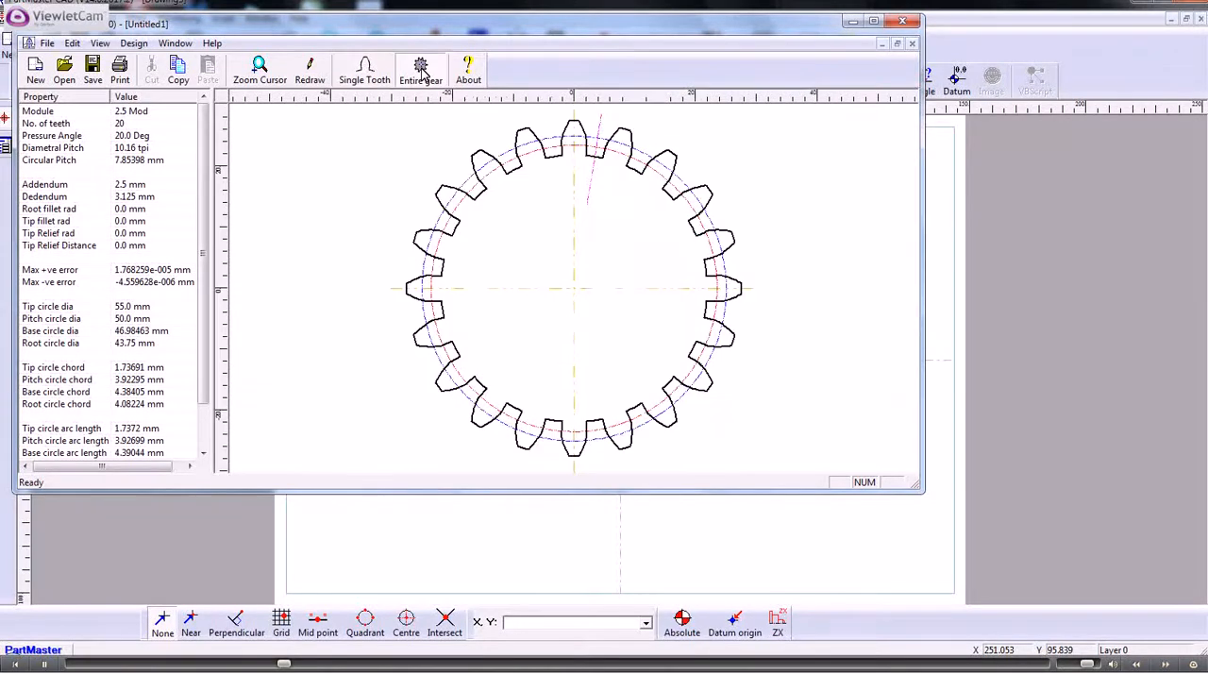
pyautogui.click(364, 72)
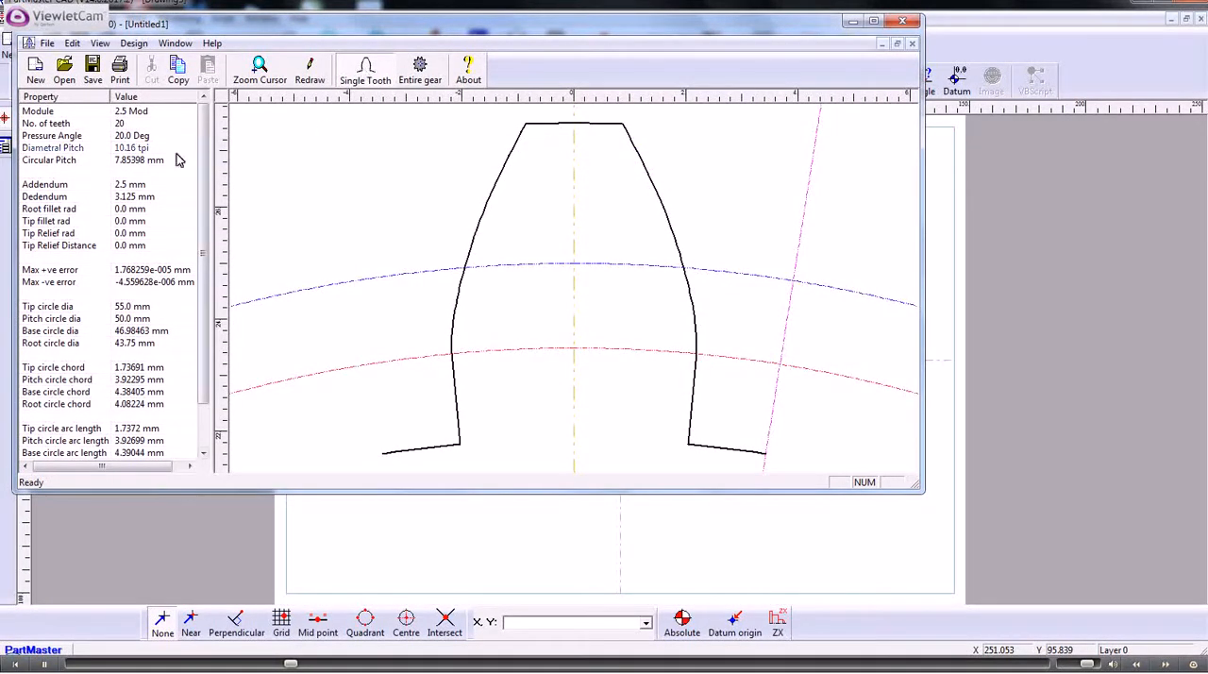
pyautogui.click(129, 139)
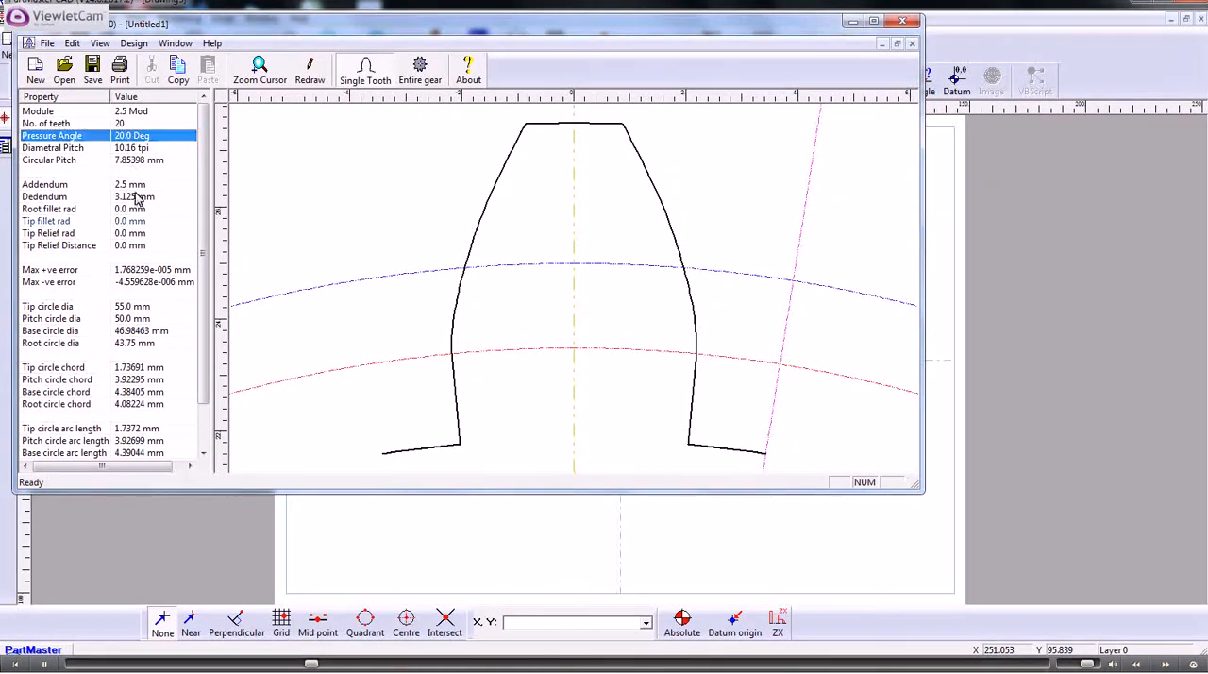
pyautogui.click(135, 222)
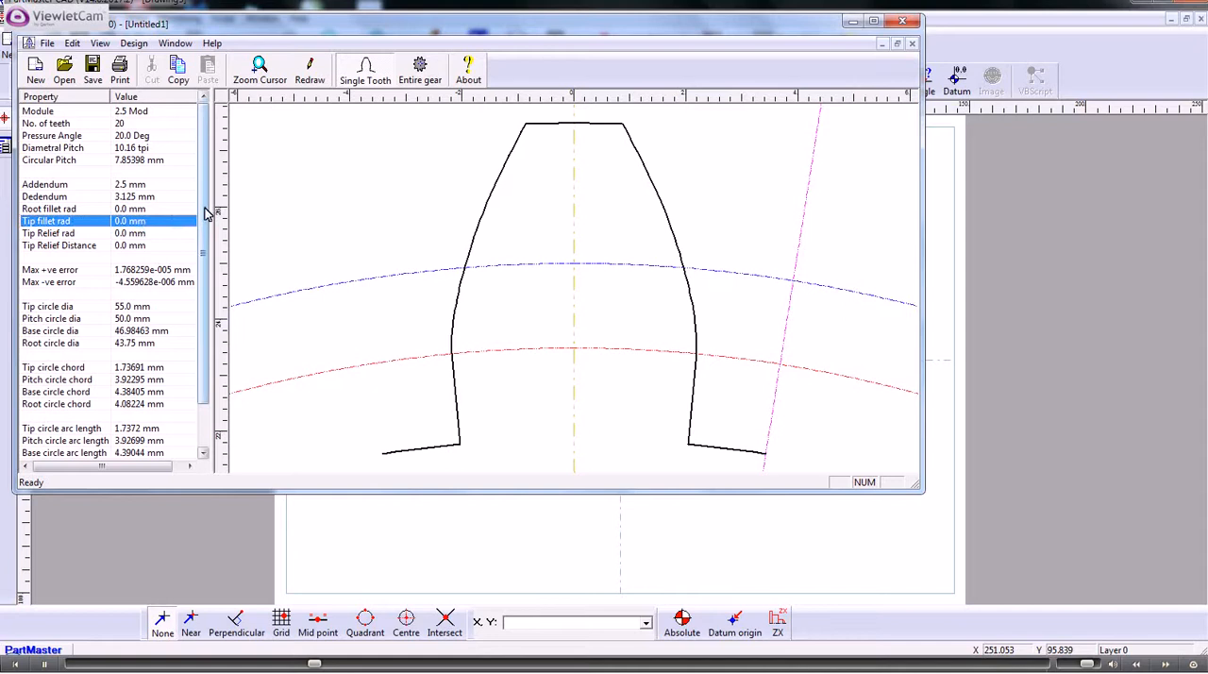
pyautogui.moveTo(205, 210)
pyautogui.mouseDown()
pyautogui.moveTo(205, 267)
pyautogui.moveTo(200, 196)
pyautogui.mouseUp()
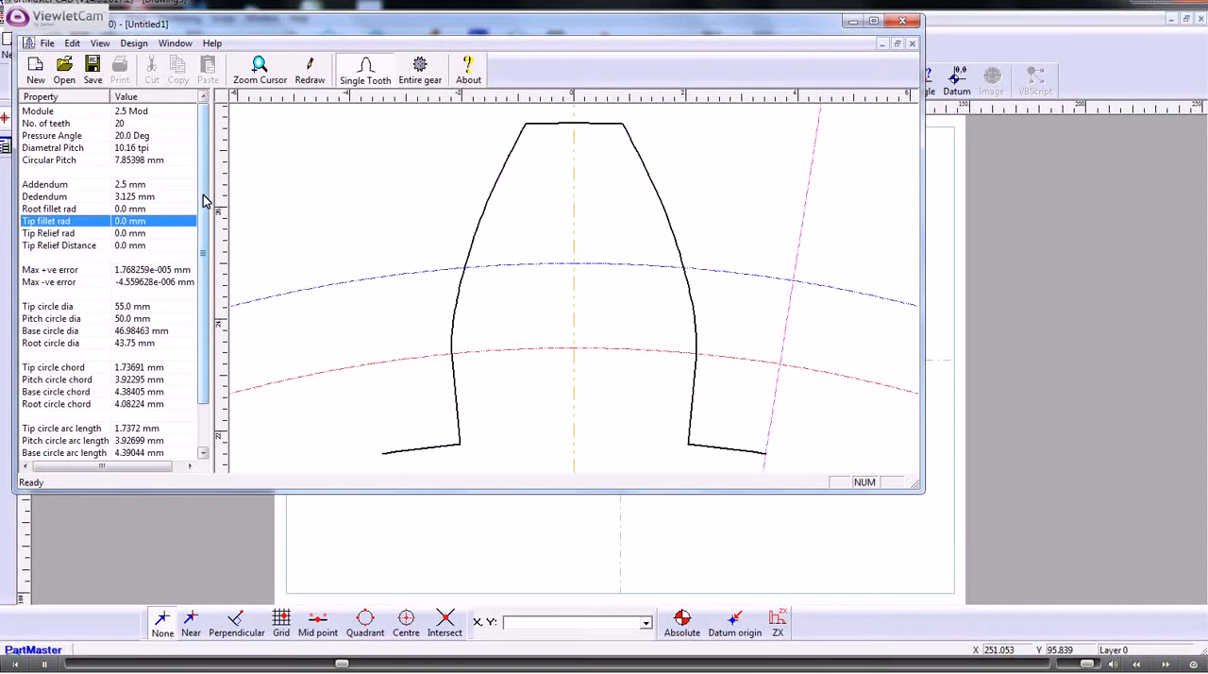
# - Set the tooth's addendum to 2 mm
pyautogui.click(130, 186)
pyautogui.click(135, 186)
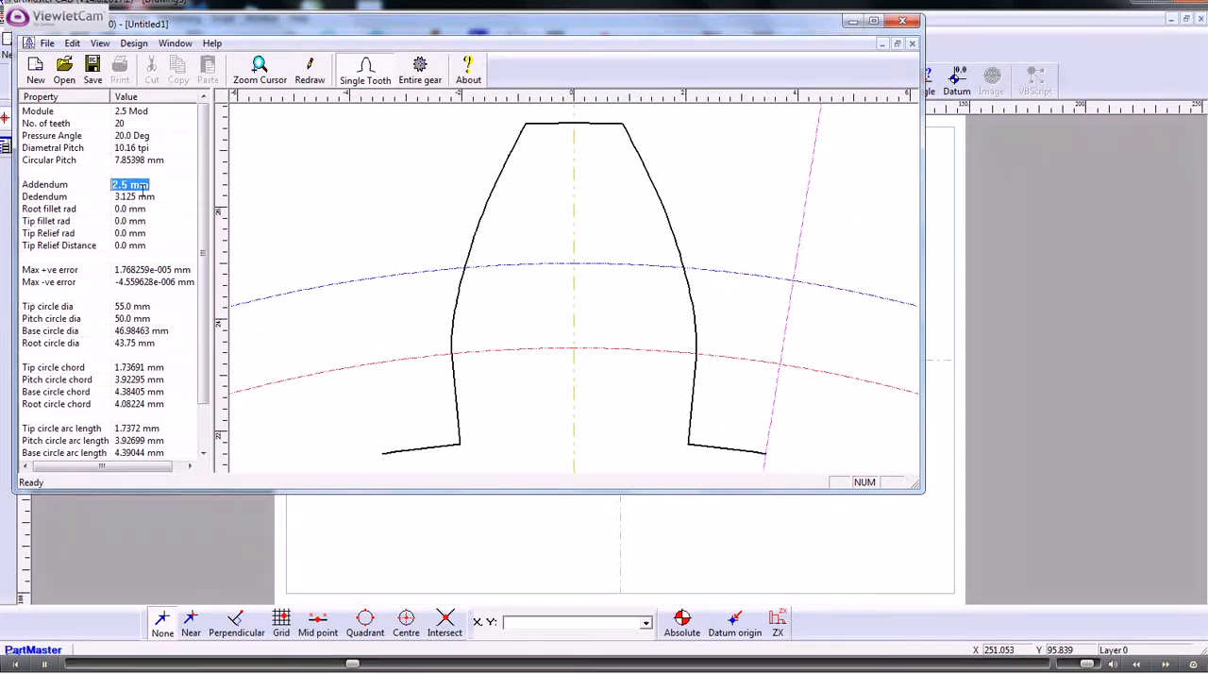
pyautogui.write('2')
# - Set the tooth's root fillet radius to 0.5 mm
pyautogui.click(139, 214)
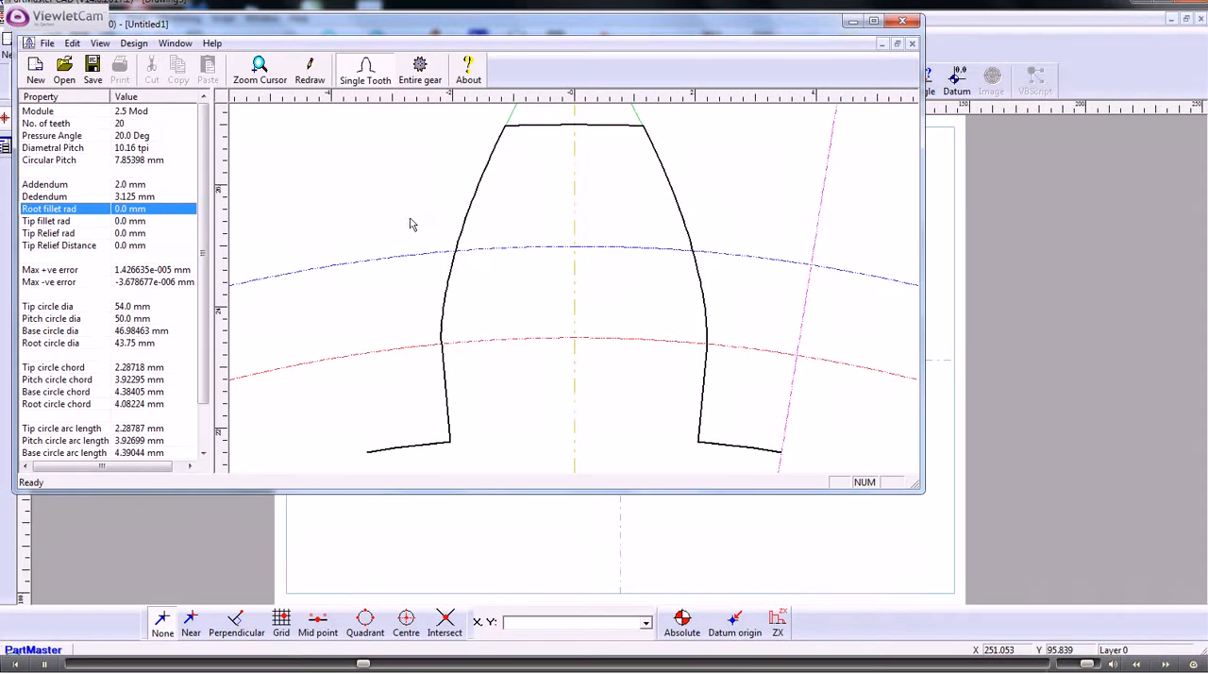
pyautogui.click(121, 209)
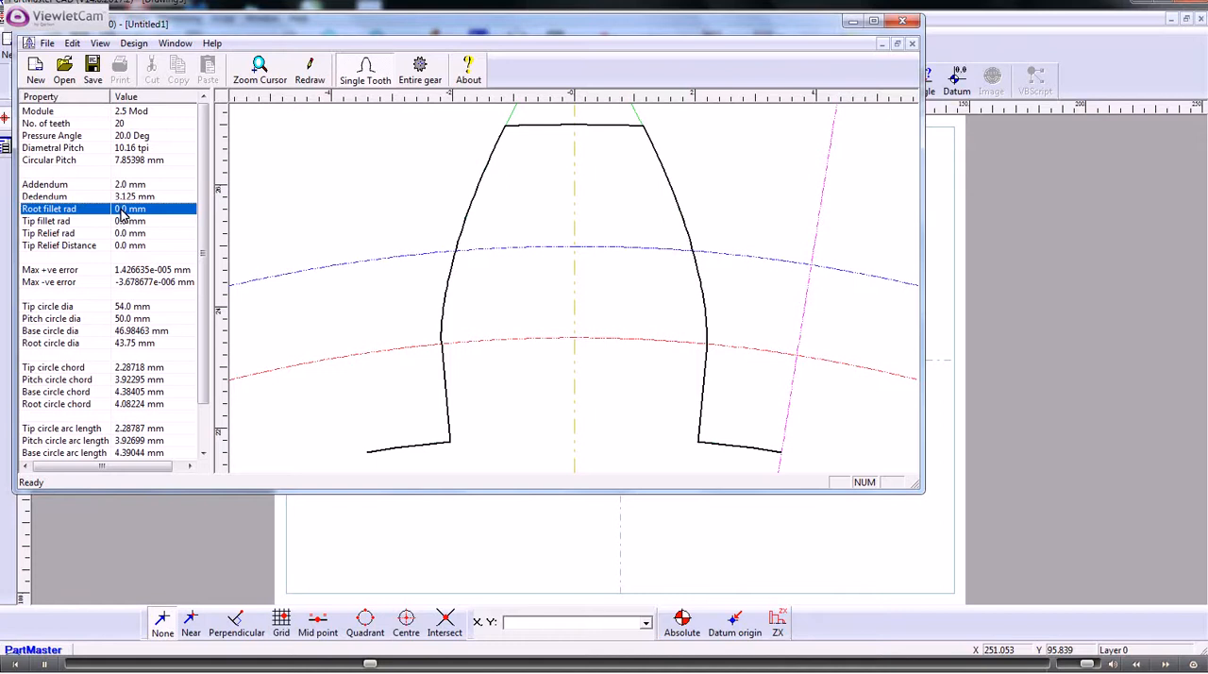
pyautogui.click(120, 209)
pyautogui.press('BackSpace')
pyautogui.write('.')
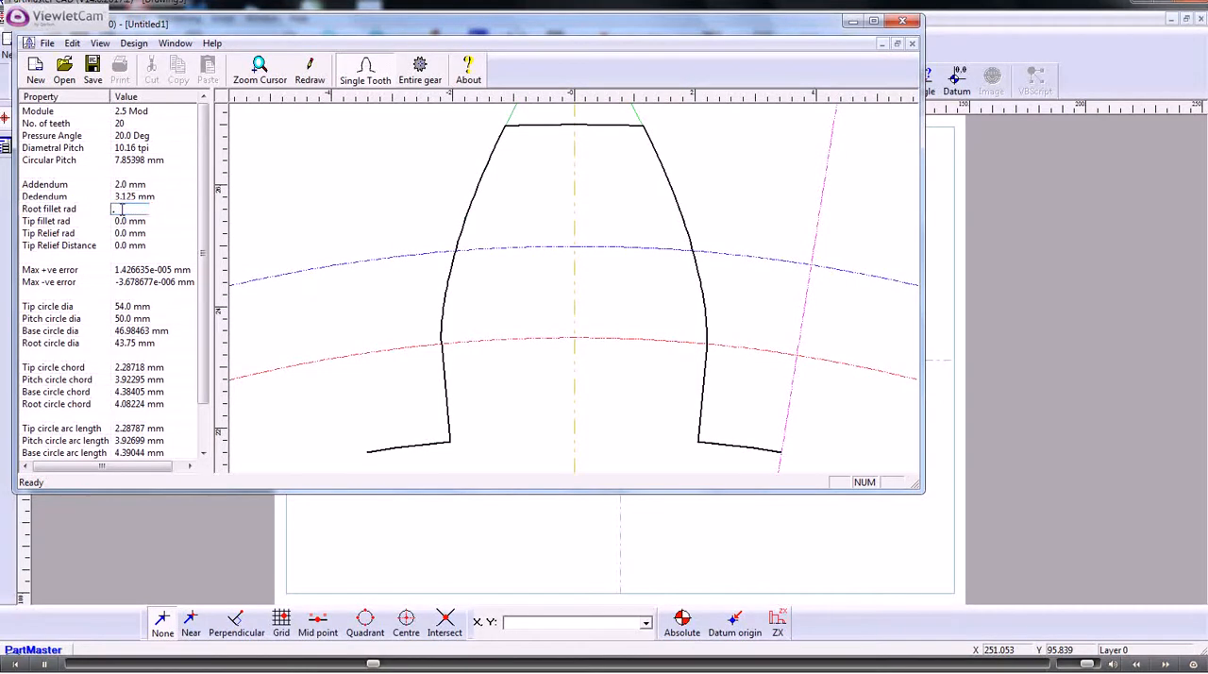
pyautogui.write('5')
pyautogui.click(138, 235)
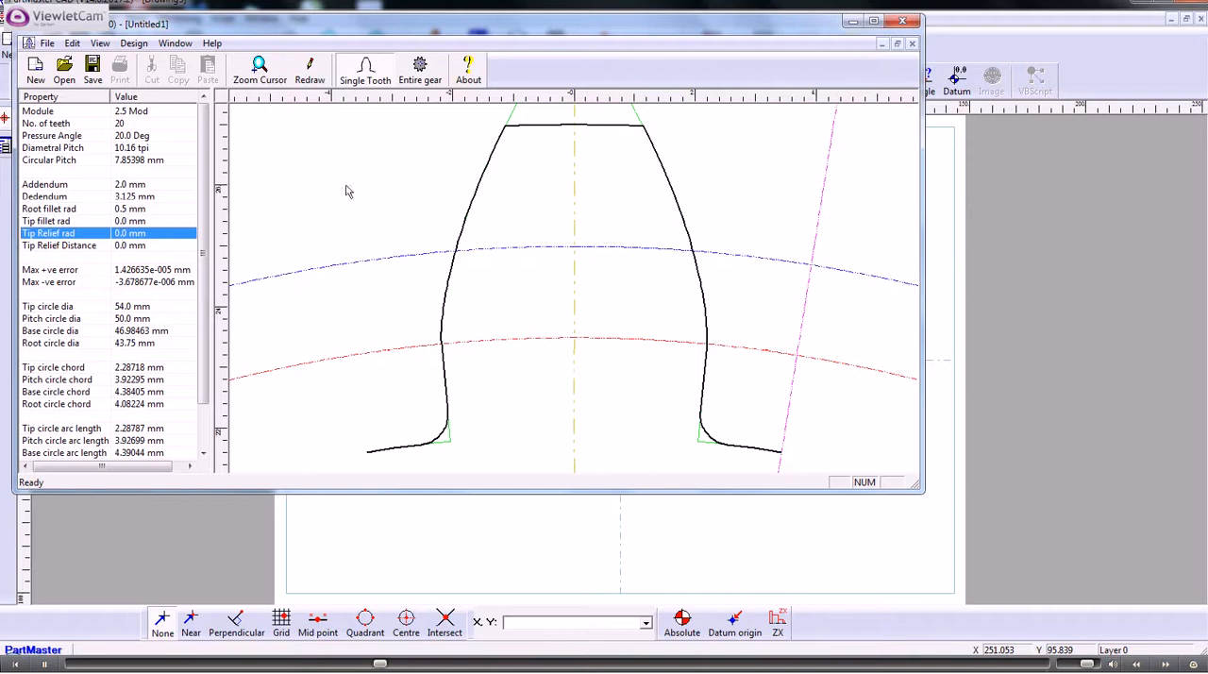
# - Reset the gear to its default design parameters
pyautogui.click(135, 44)
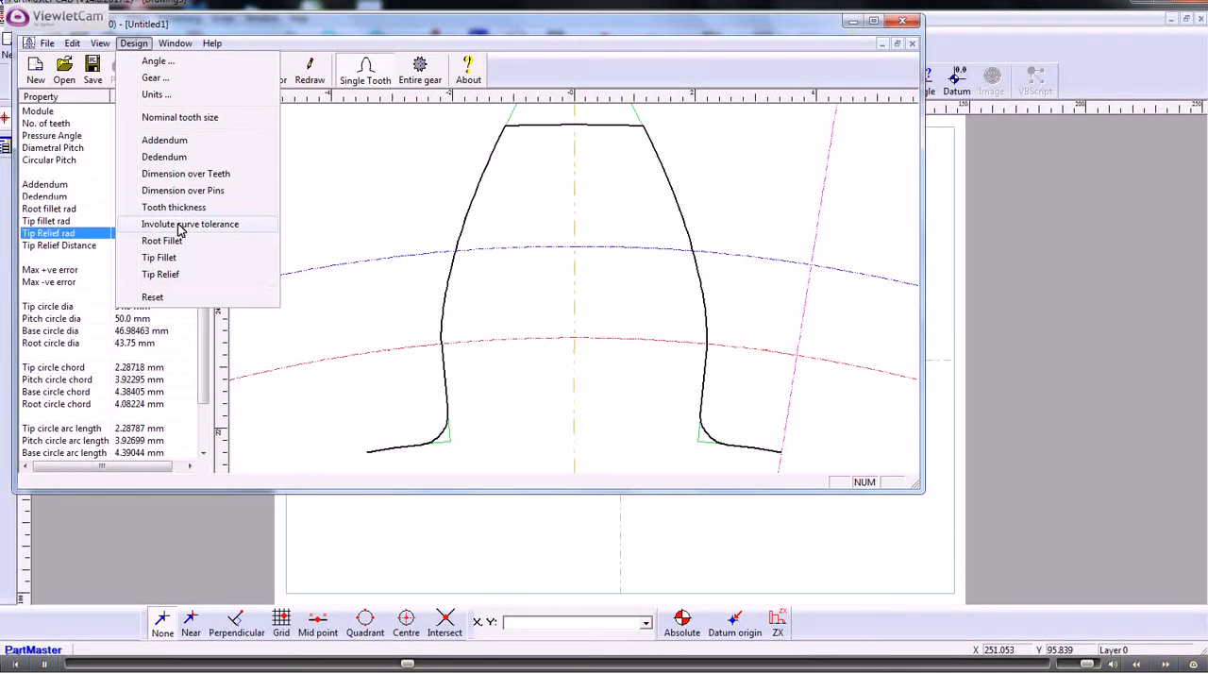
pyautogui.click(153, 298)
pyautogui.click(160, 295)
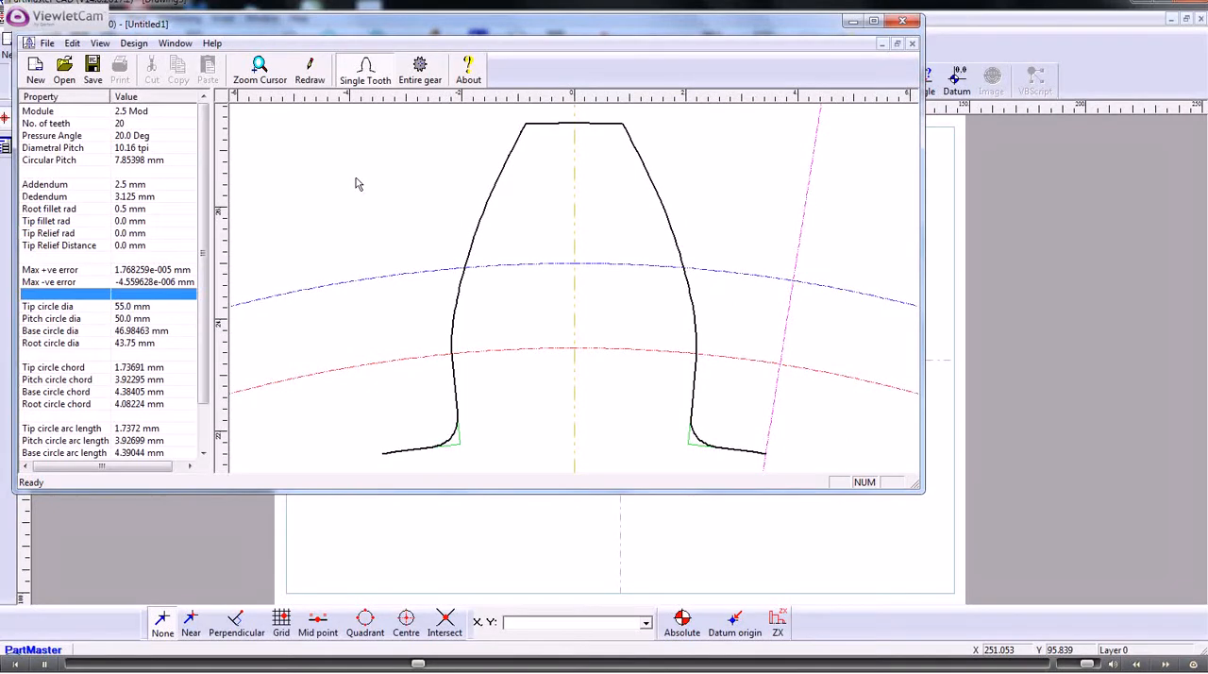
pyautogui.click(132, 212)
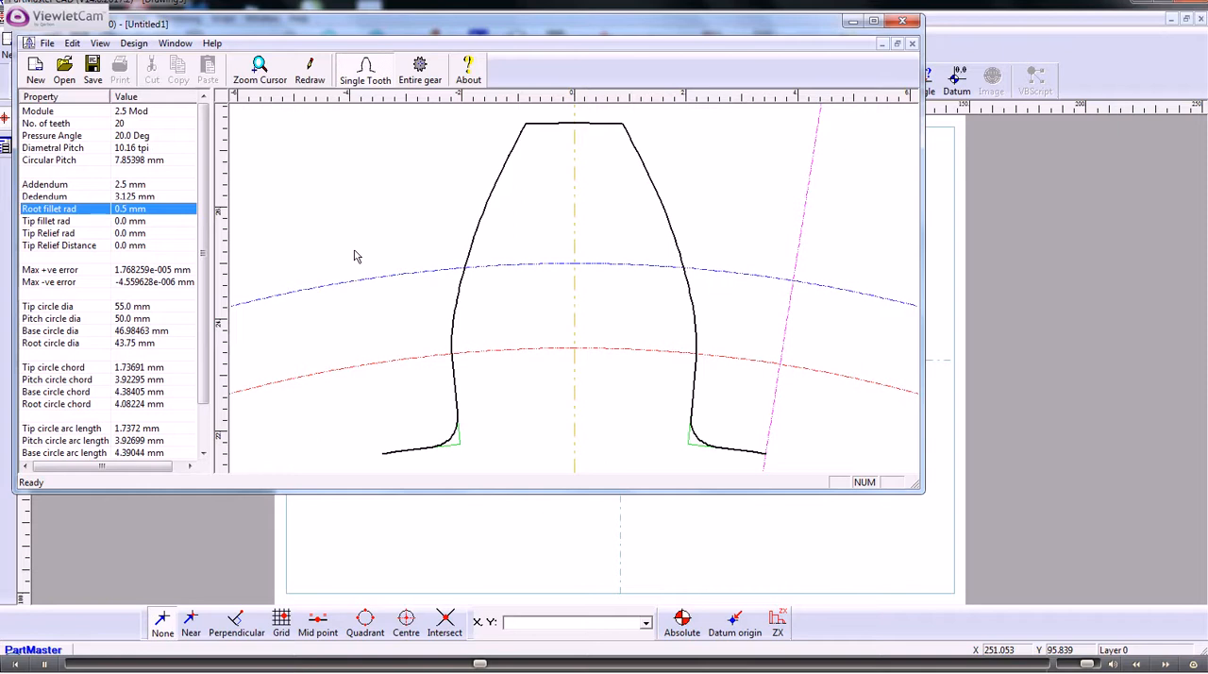
# - Display the entire gear and export it in Extensible Markup Language (XML) format as gear44 in My Documents
pyautogui.click(421, 72)
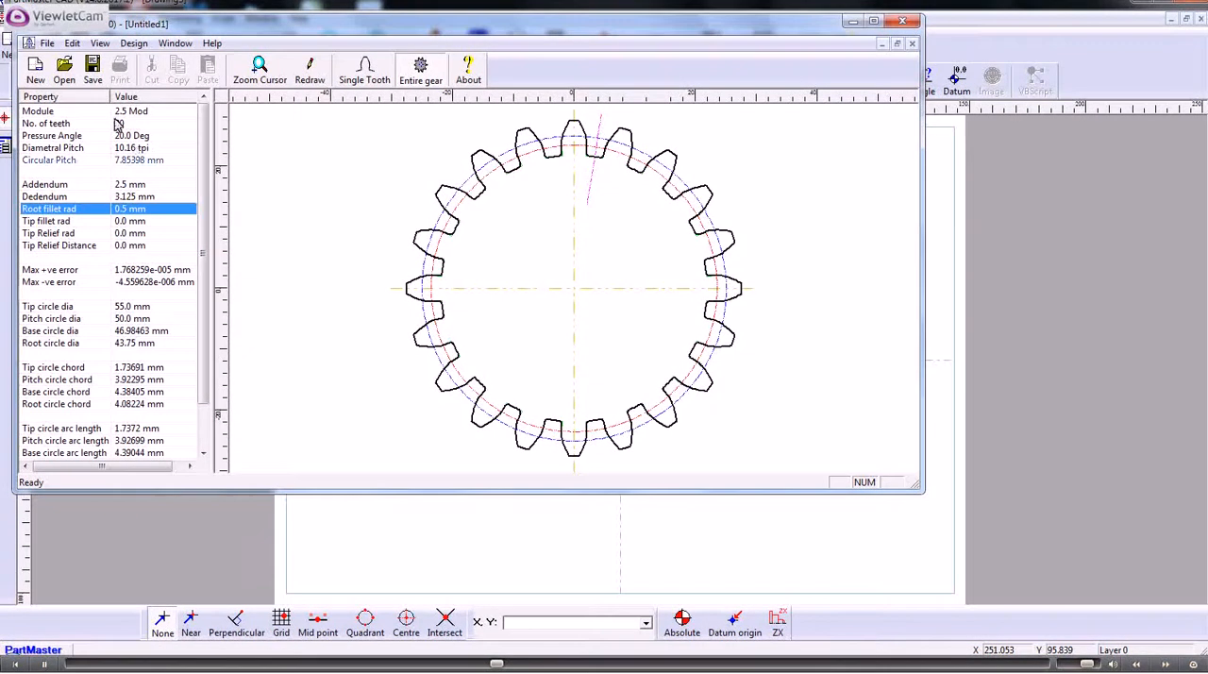
pyautogui.click(46, 42)
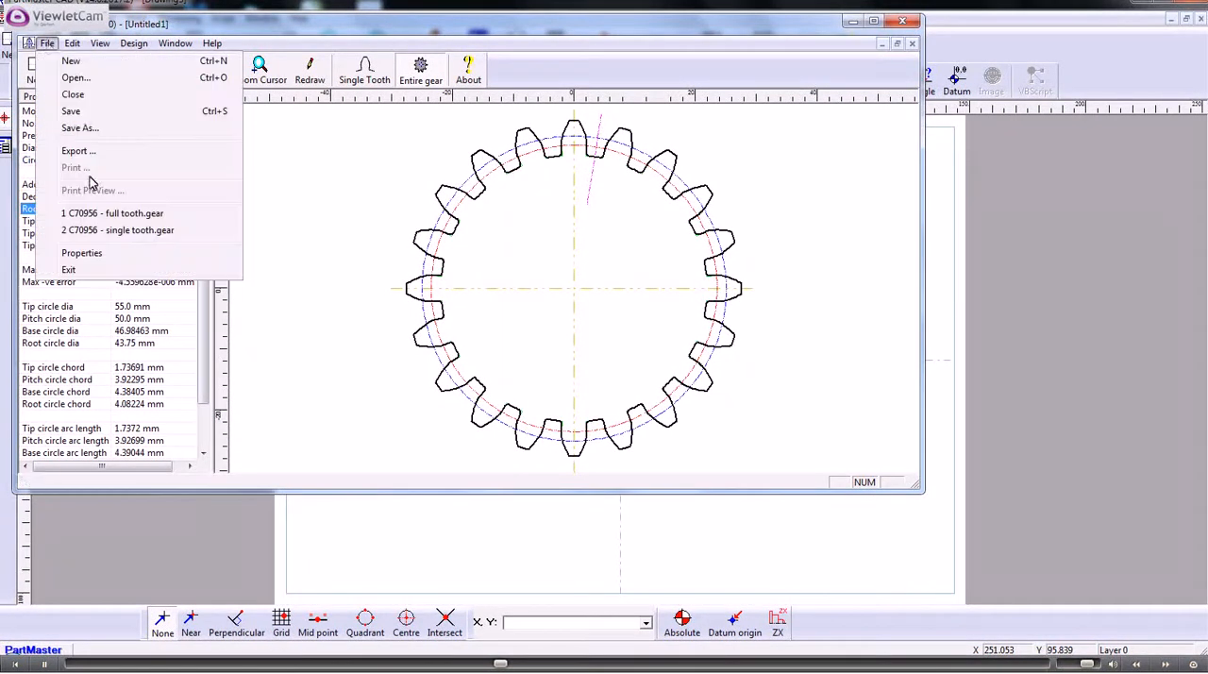
pyautogui.click(75, 151)
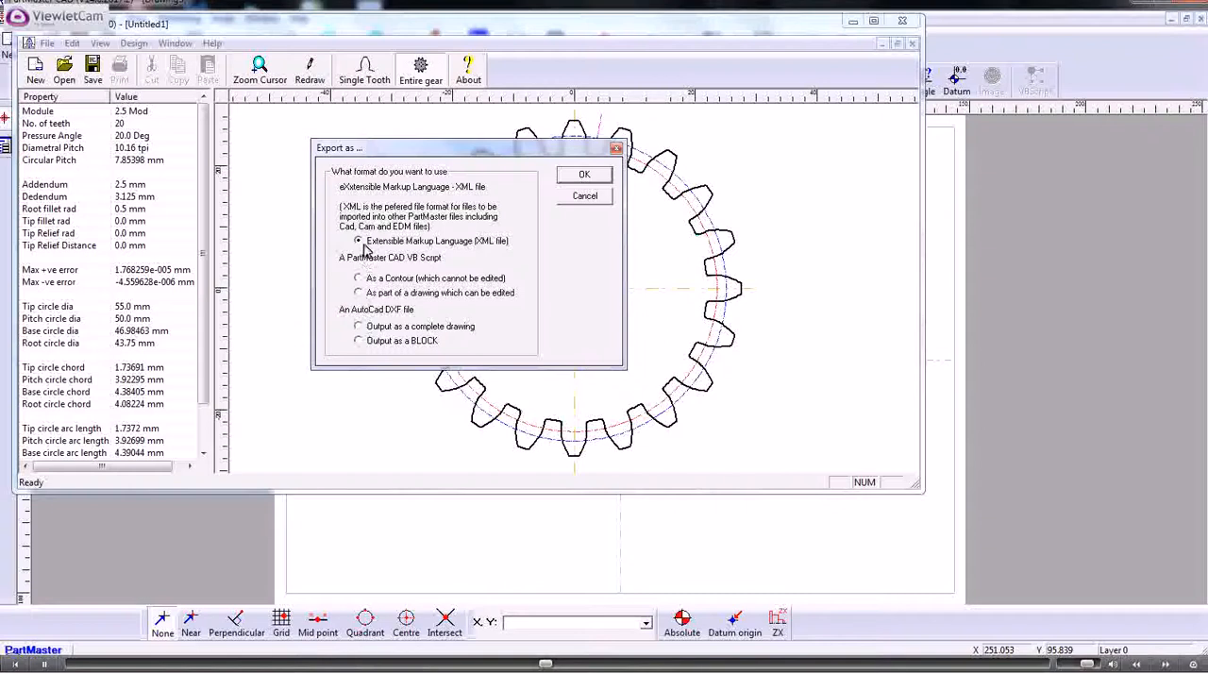
pyautogui.click(574, 175)
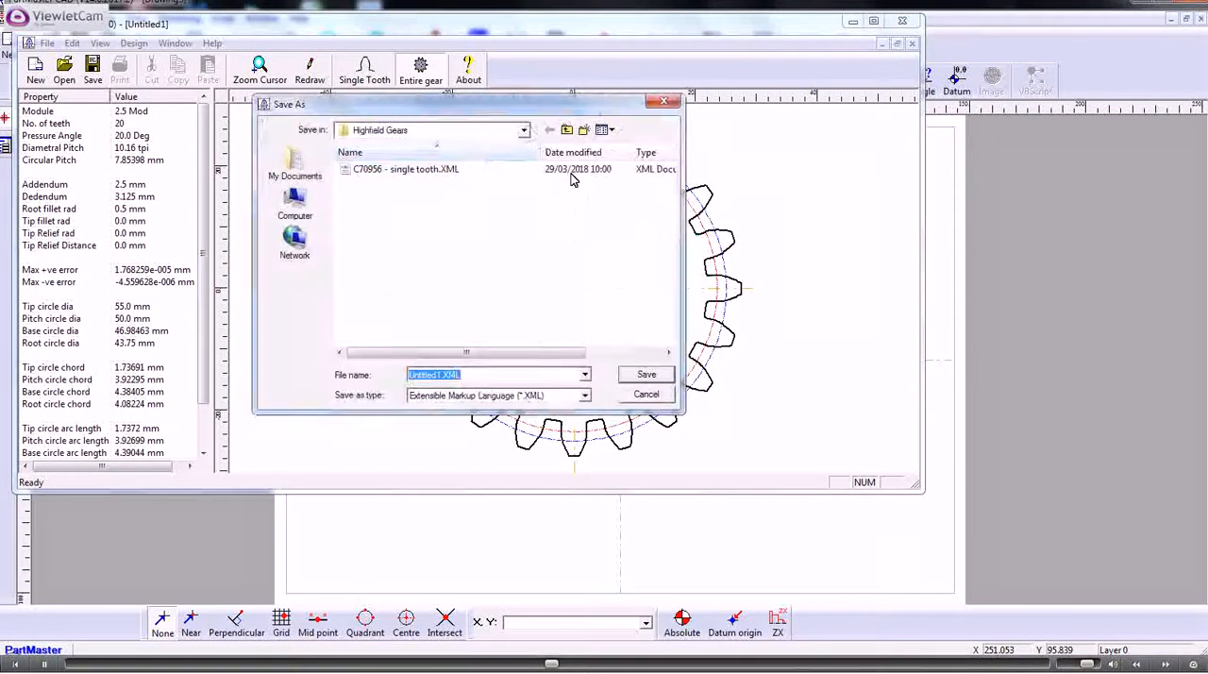
pyautogui.click(524, 134)
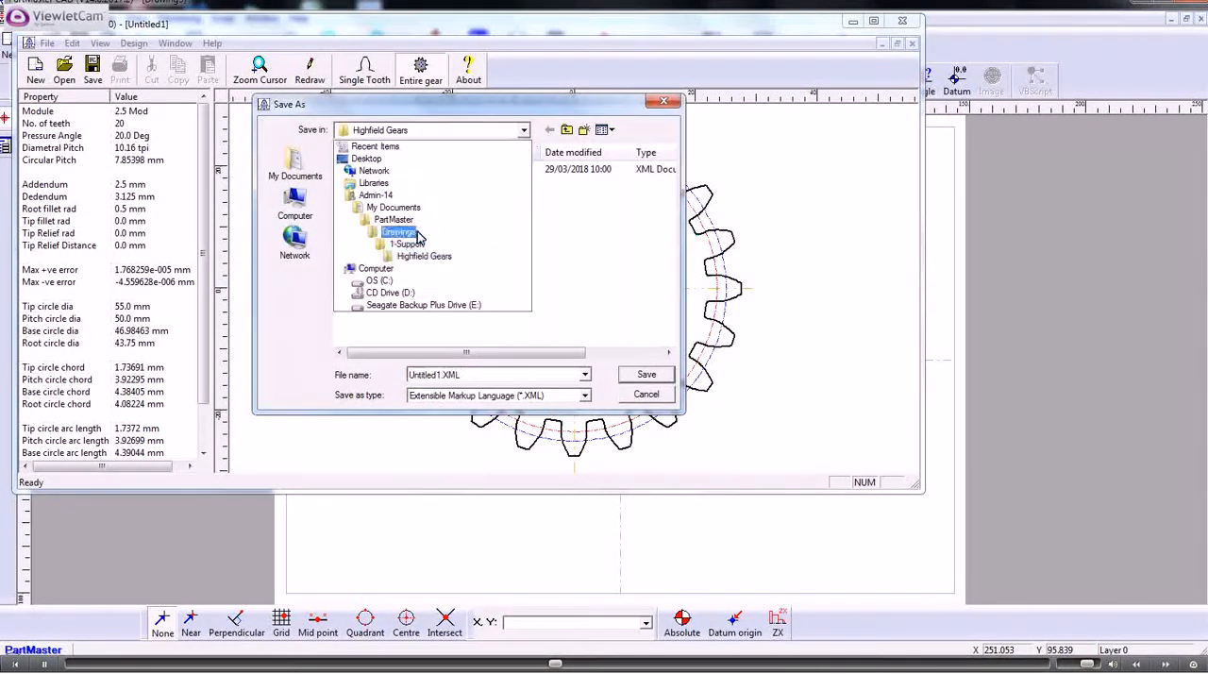
pyautogui.click(393, 207)
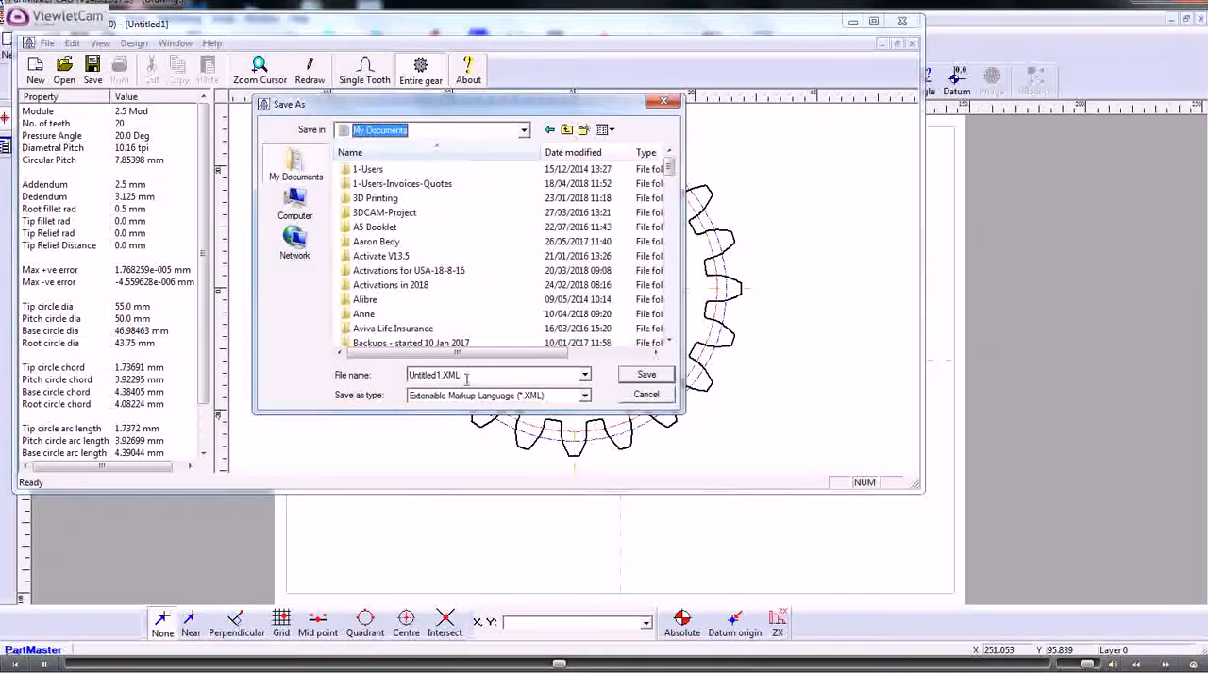
pyautogui.click(423, 376)
pyautogui.write('gear44')
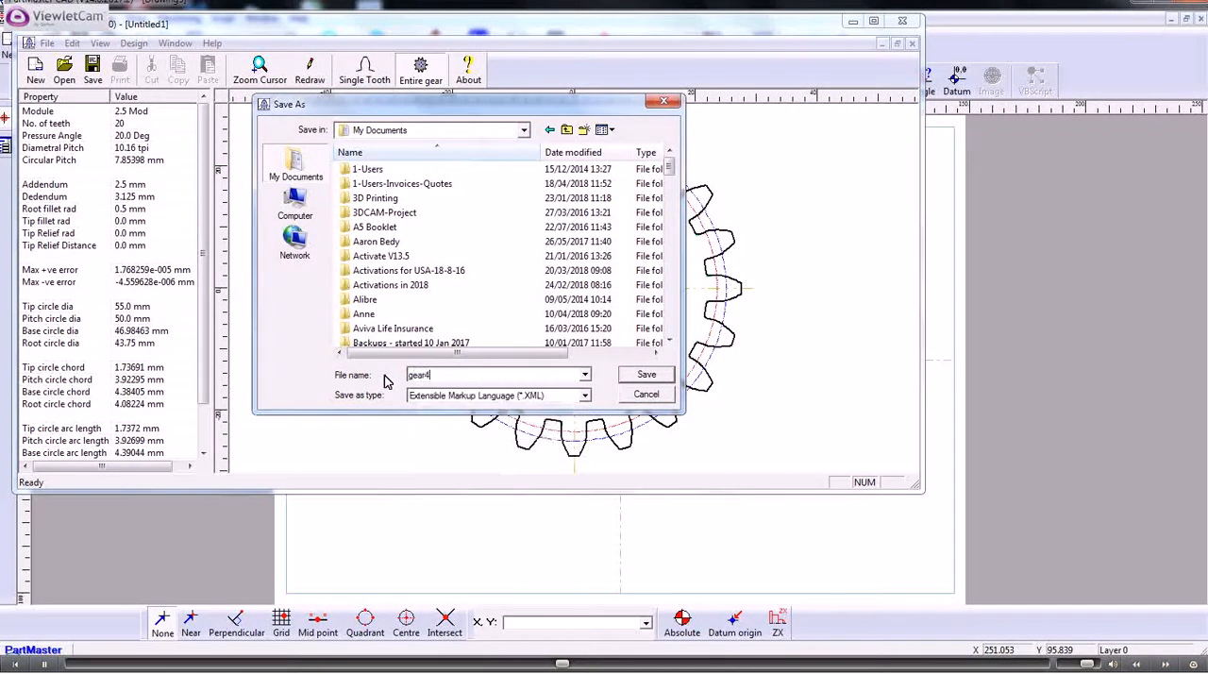
pyautogui.click(645, 374)
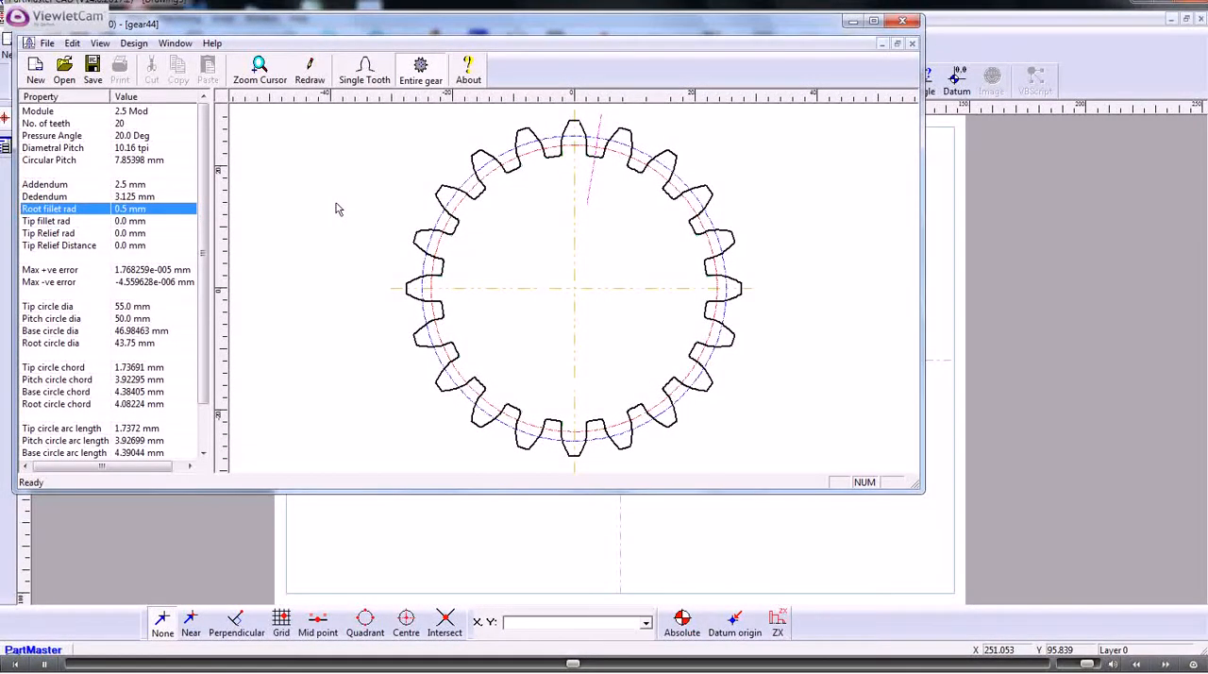
# - Exit the gear design program without saving the changes to gear44
pyautogui.click(47, 44)
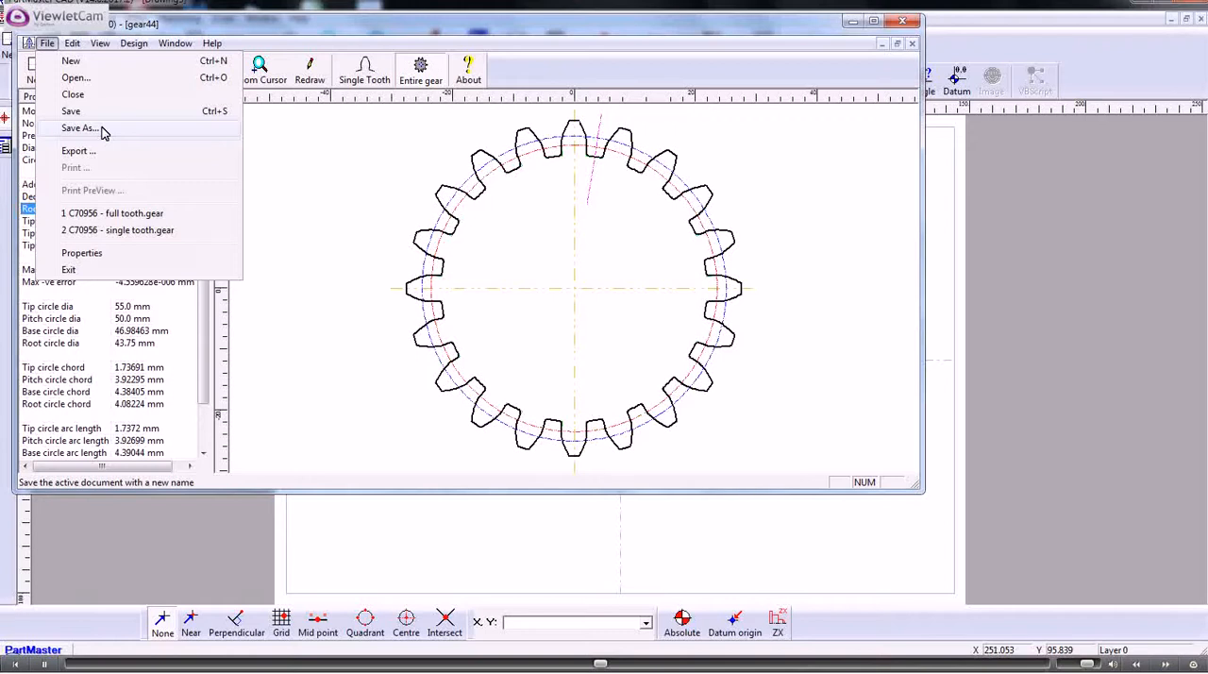
pyautogui.click(79, 270)
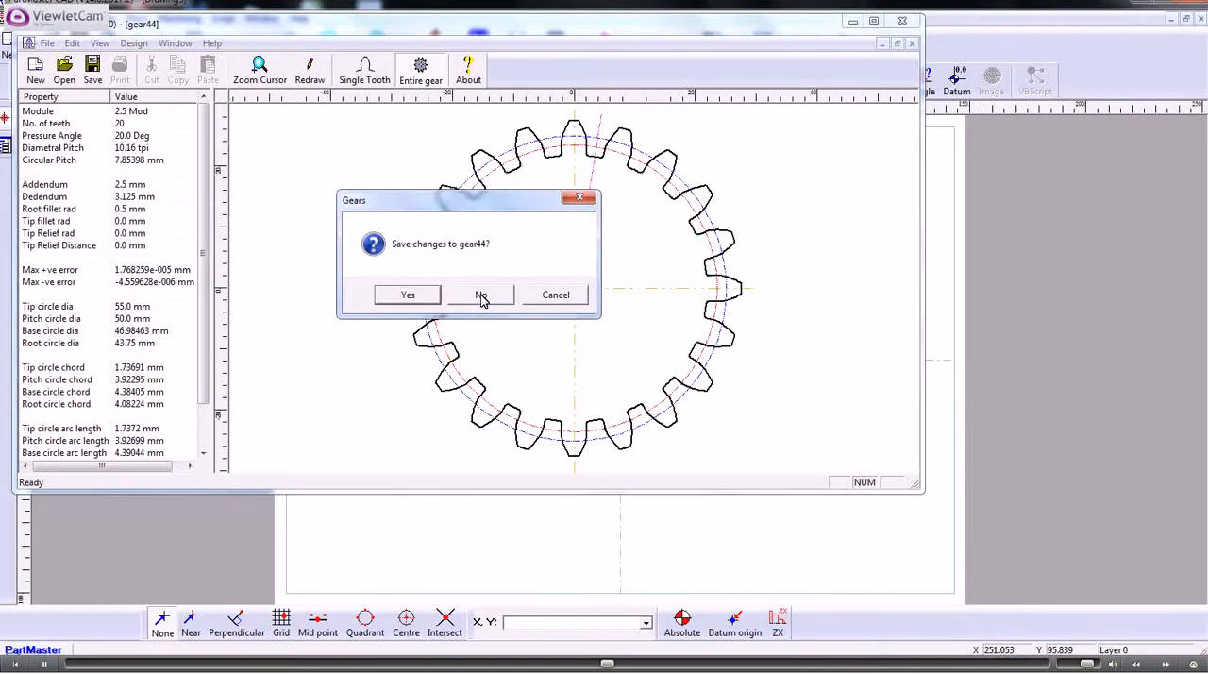
pyautogui.click(481, 296)
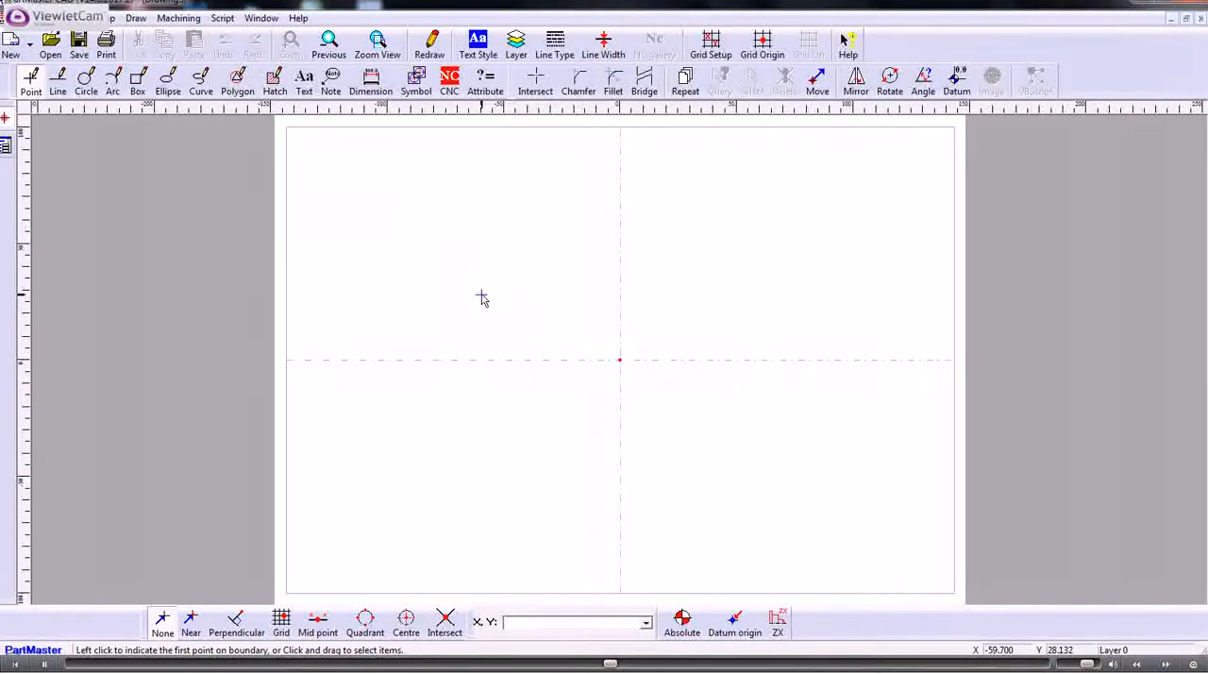
# - Import gear44.XML from My Documents into the drawing with its local origin at X 0, Y 0, Z 0
pyautogui.click(19, 18)
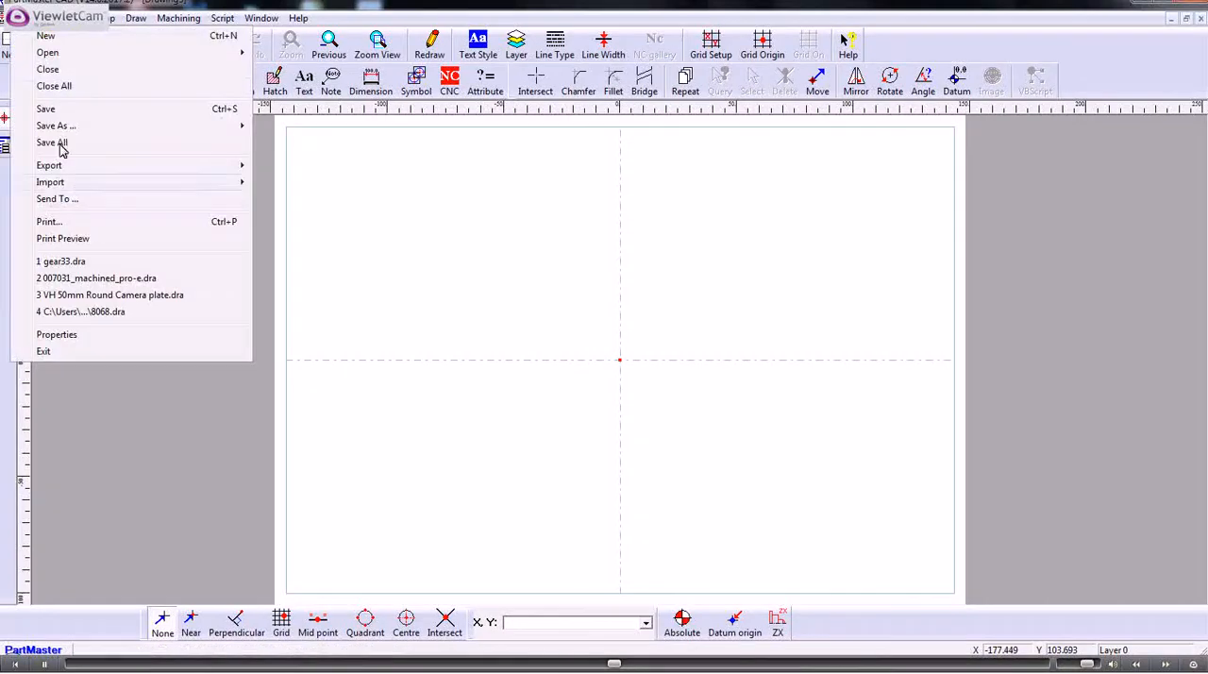
pyautogui.moveTo(140, 185)
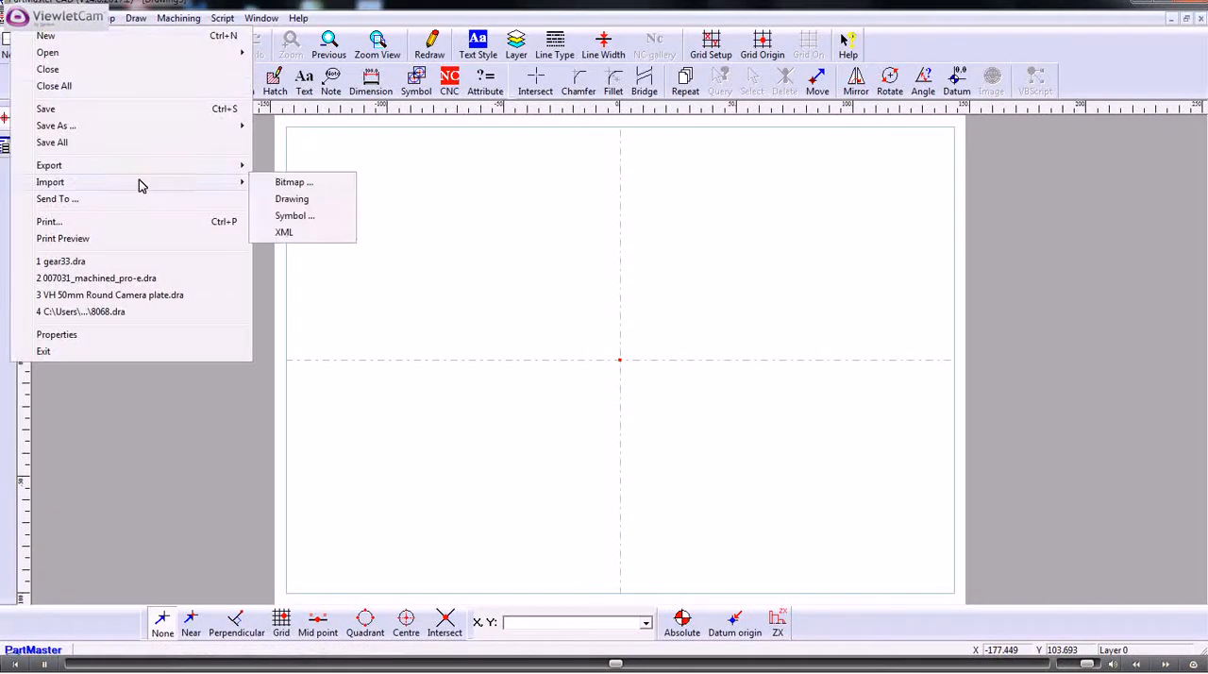
pyautogui.click(286, 233)
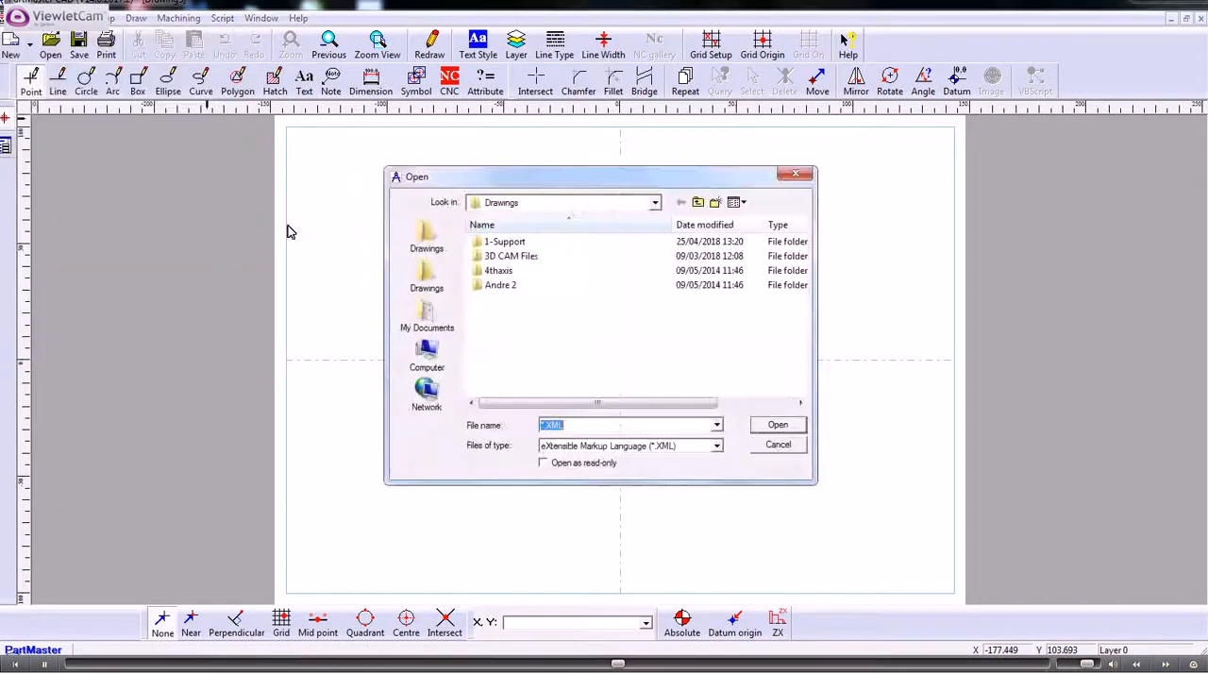
pyautogui.click(655, 202)
pyautogui.click(534, 280)
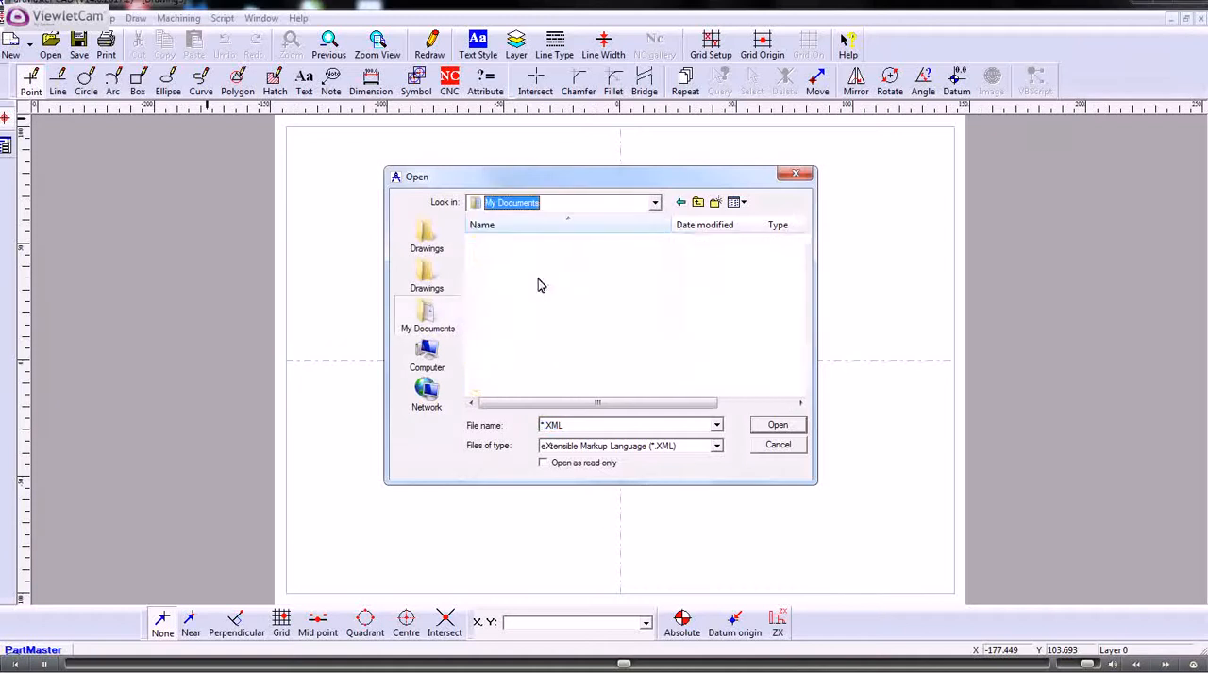
pyautogui.moveTo(802, 321); pyautogui.dragTo(801, 377)
pyautogui.click(529, 358)
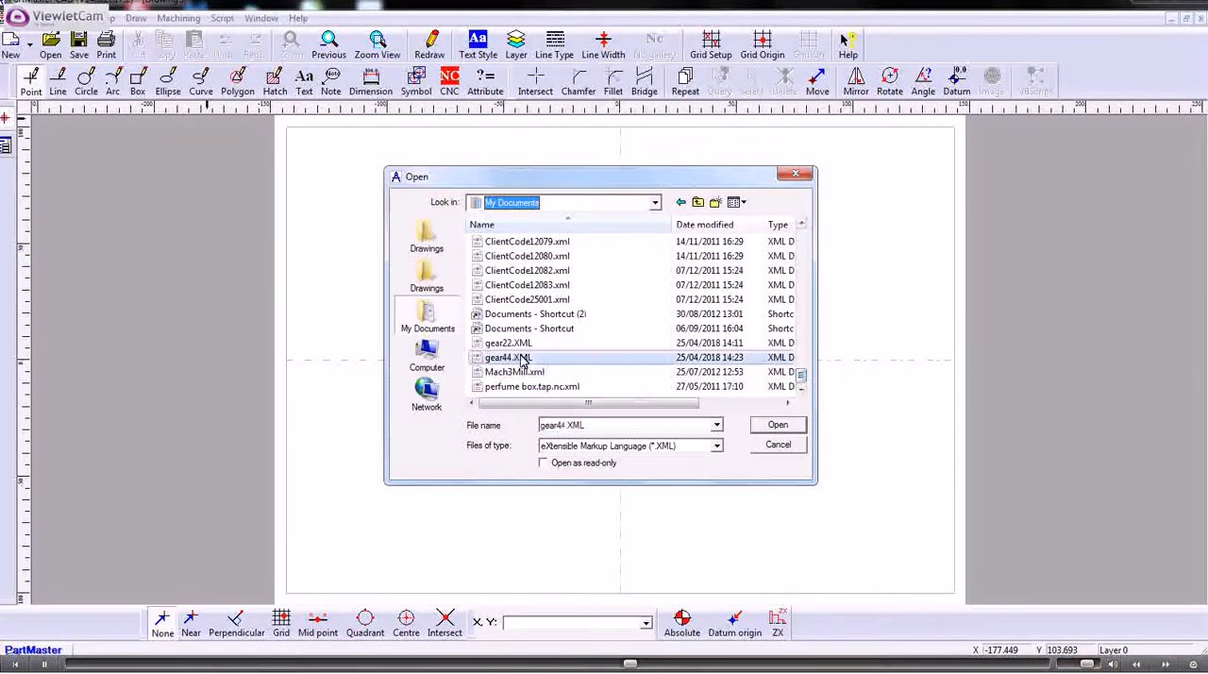
pyautogui.click(769, 425)
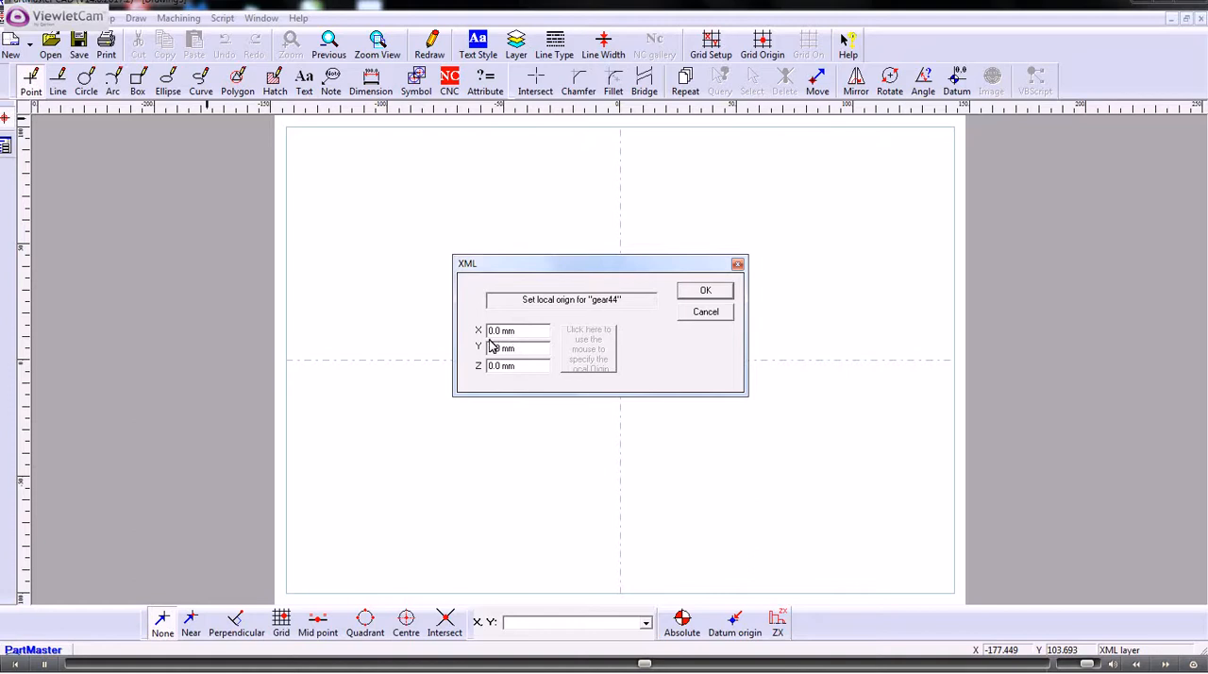
pyautogui.click(693, 292)
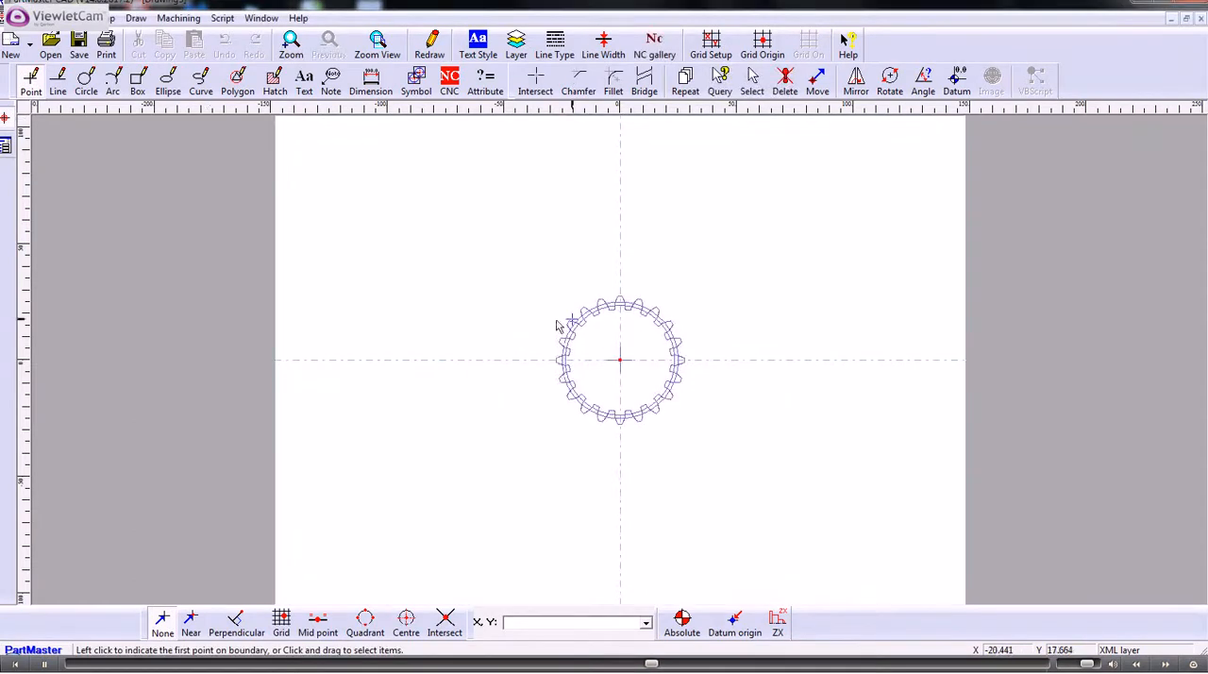
# - Save the drawing with the imported gear as gear44 in the Drawings folder
pyautogui.scroll(9, 508, 324)
pyautogui.scroll(2, 373, 323)
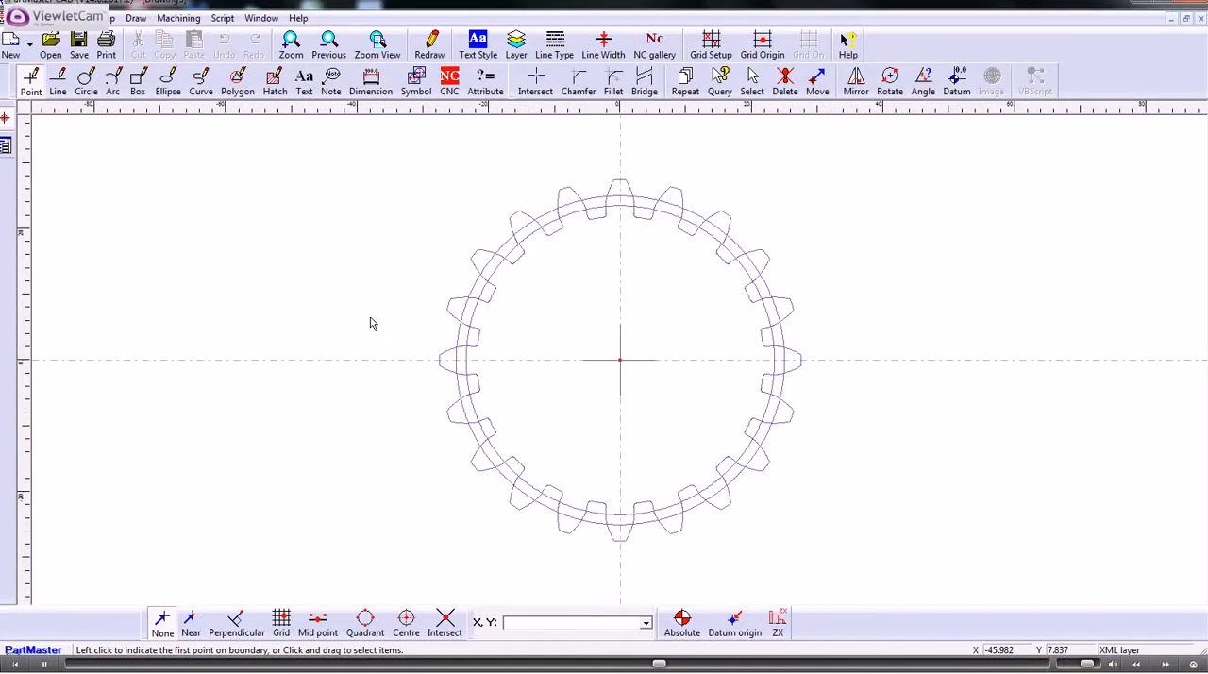
pyautogui.scroll(1, 366, 312)
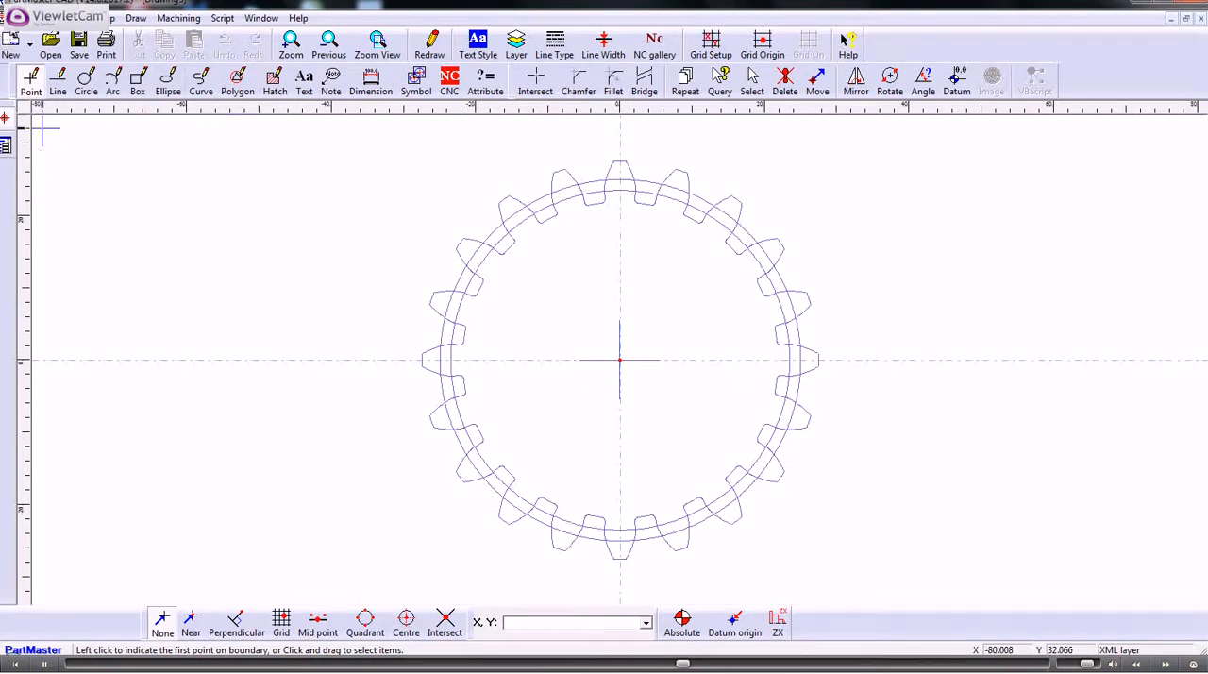
pyautogui.click(19, 18)
pyautogui.moveTo(81, 126)
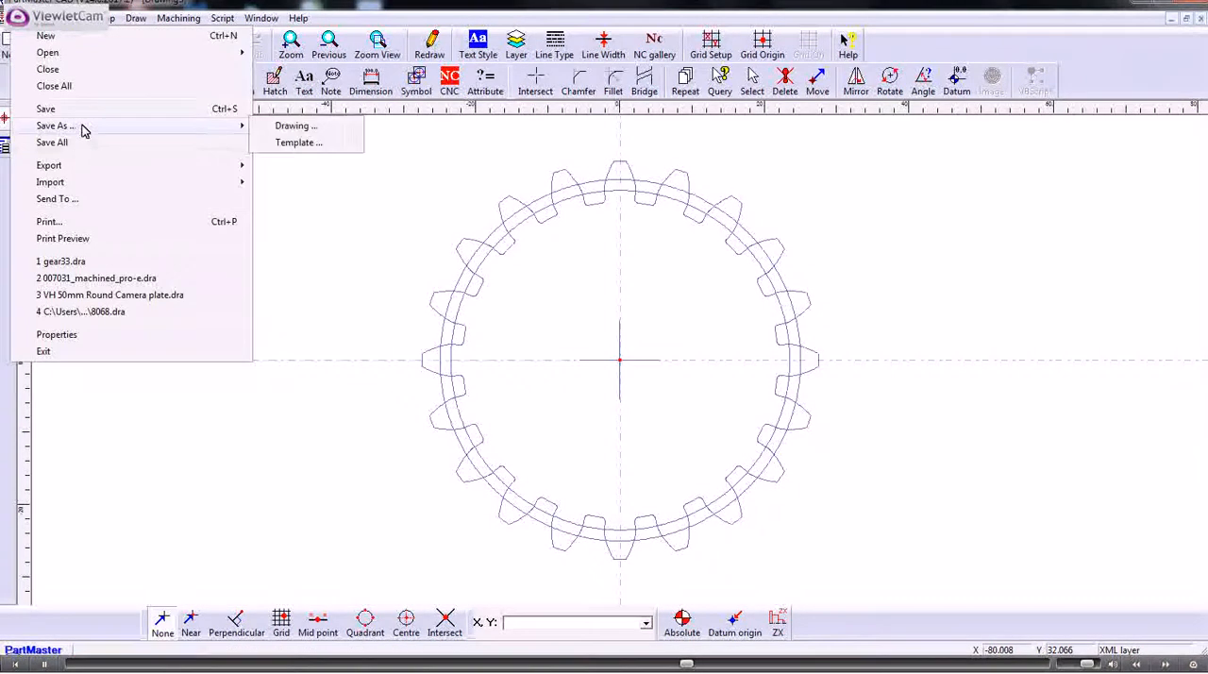
pyautogui.click(321, 127)
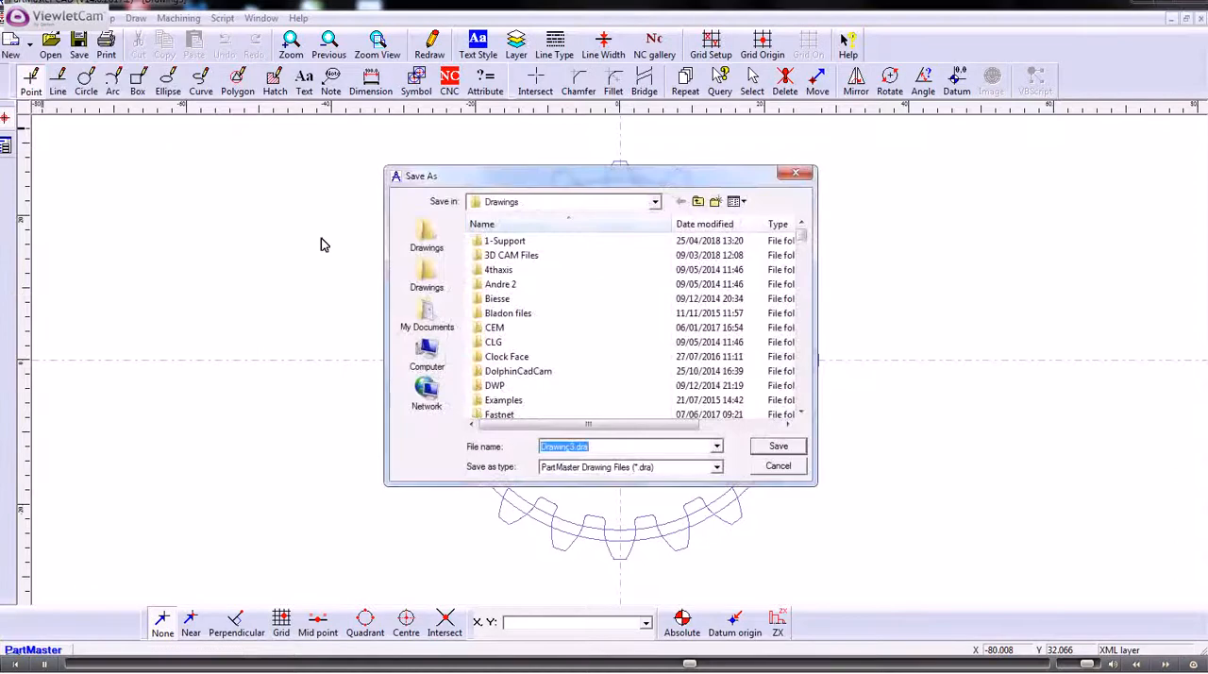
pyautogui.write('gear')
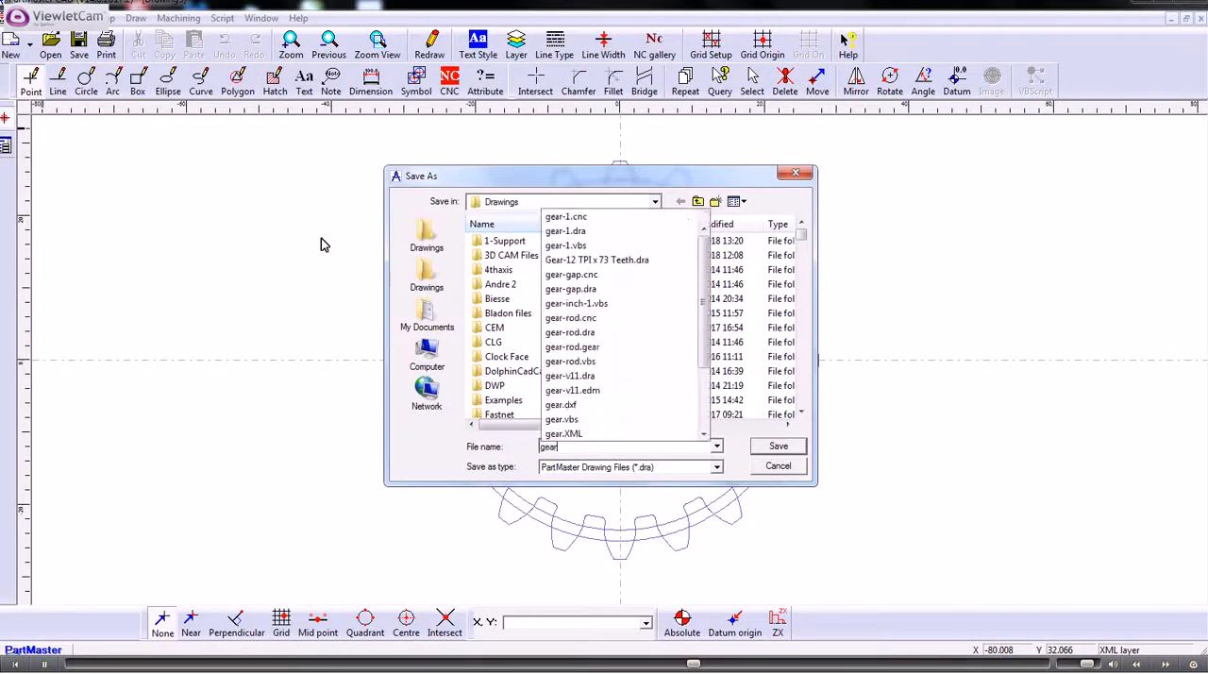
pyautogui.write('6')
pyautogui.click(778, 445)
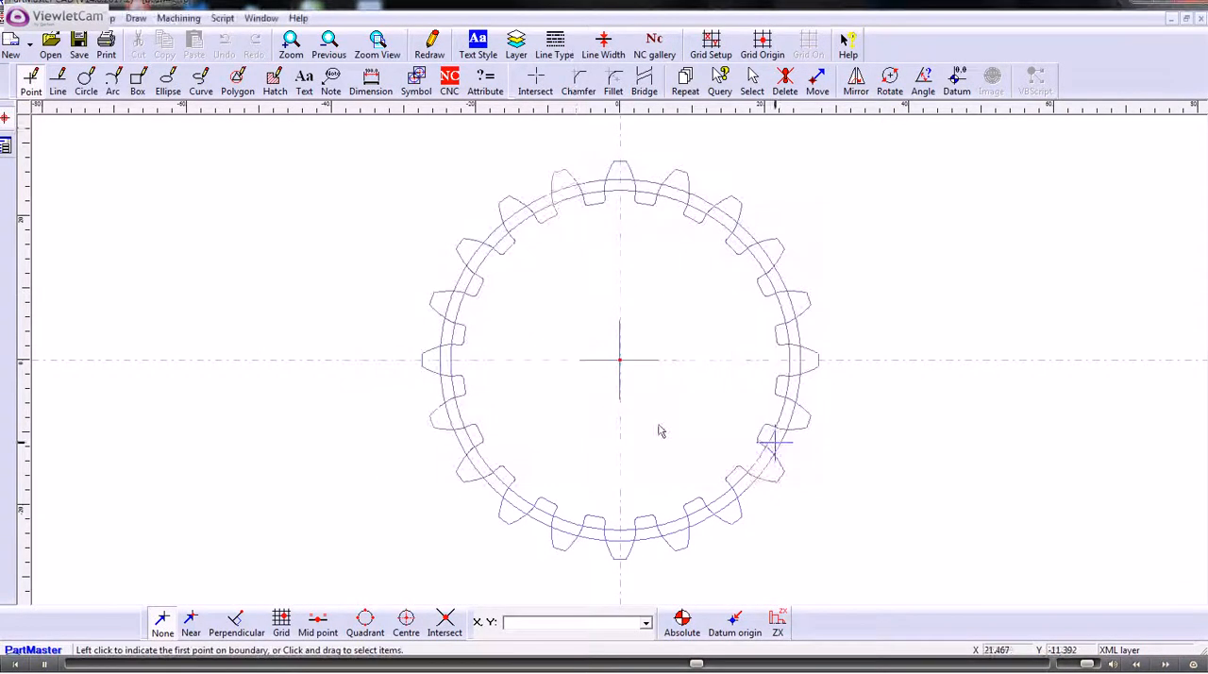
# - Send the gear drawing to the Milling Module and accept the default millimetre milling machine setup after checking its tool change settings
pyautogui.click(188, 18)
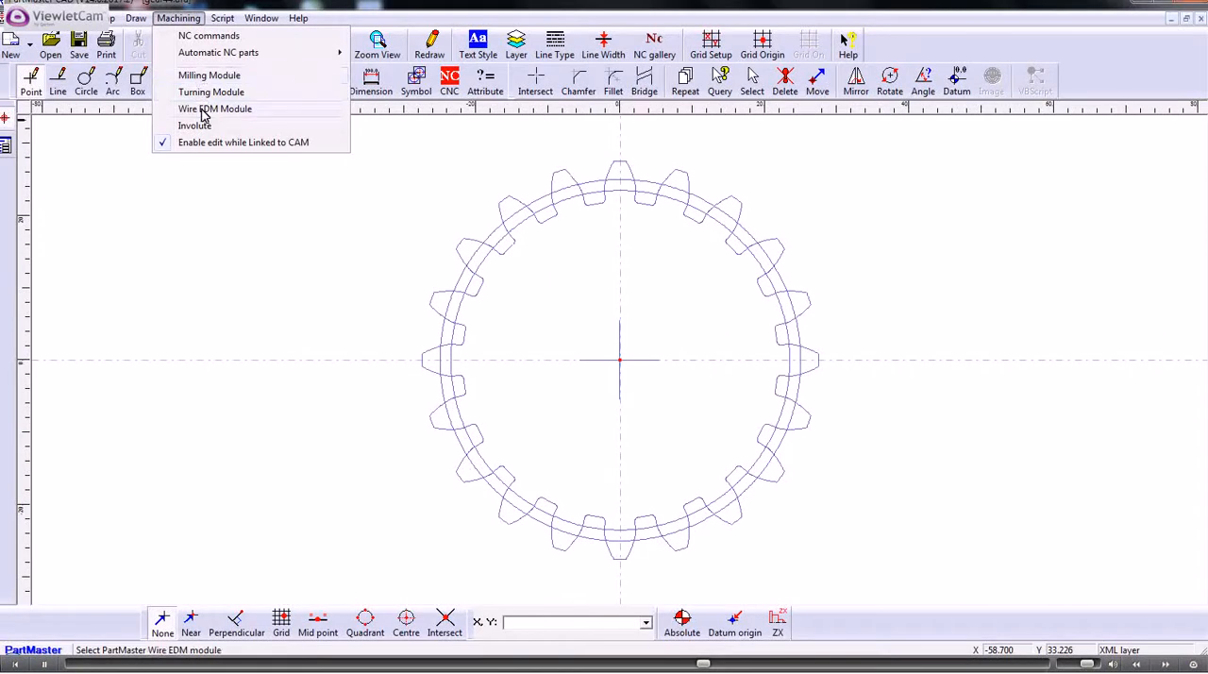
pyautogui.click(209, 75)
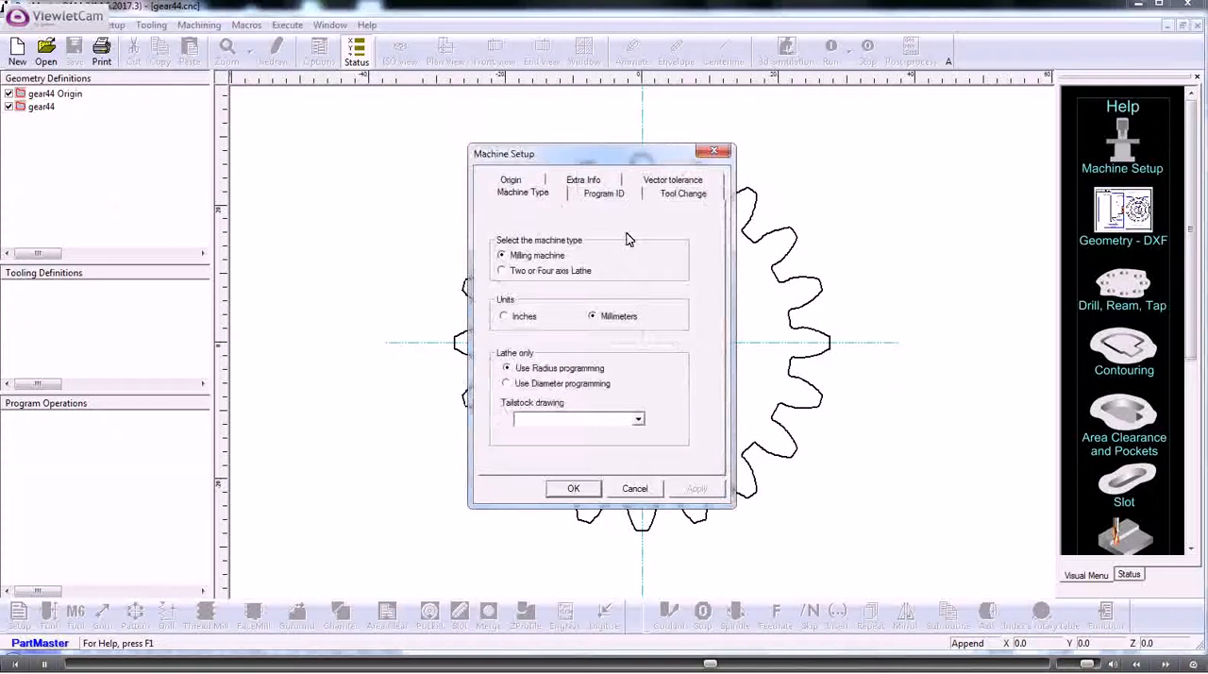
pyautogui.click(665, 196)
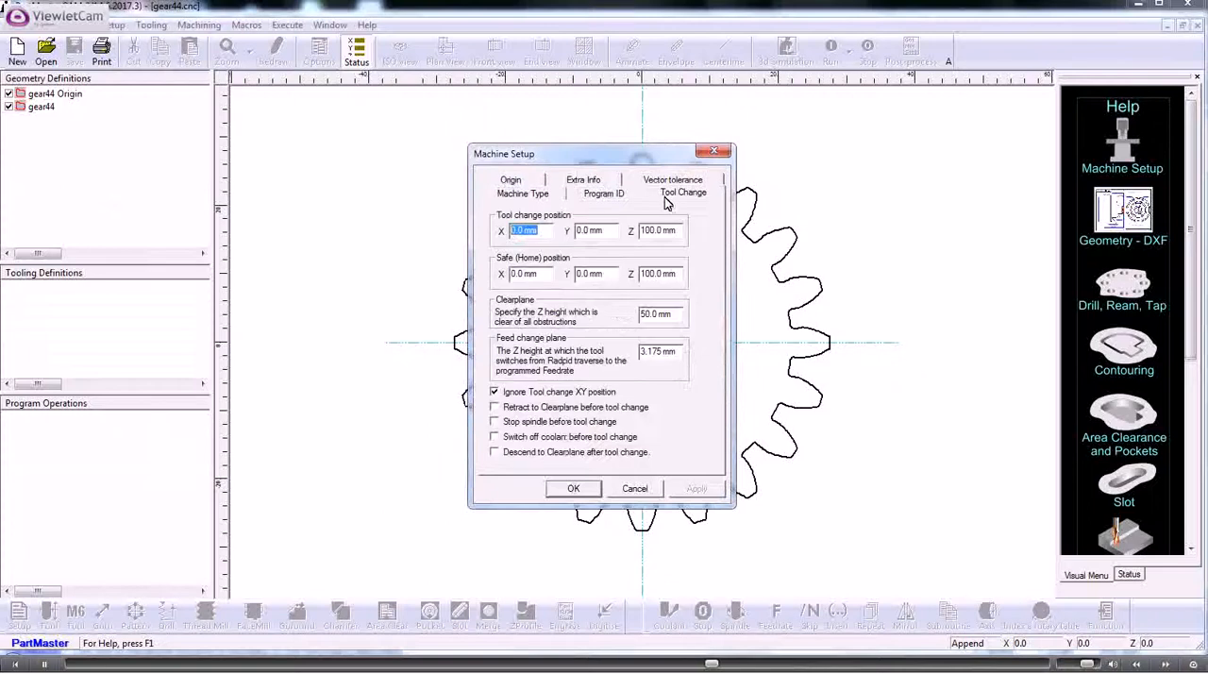
pyautogui.click(564, 492)
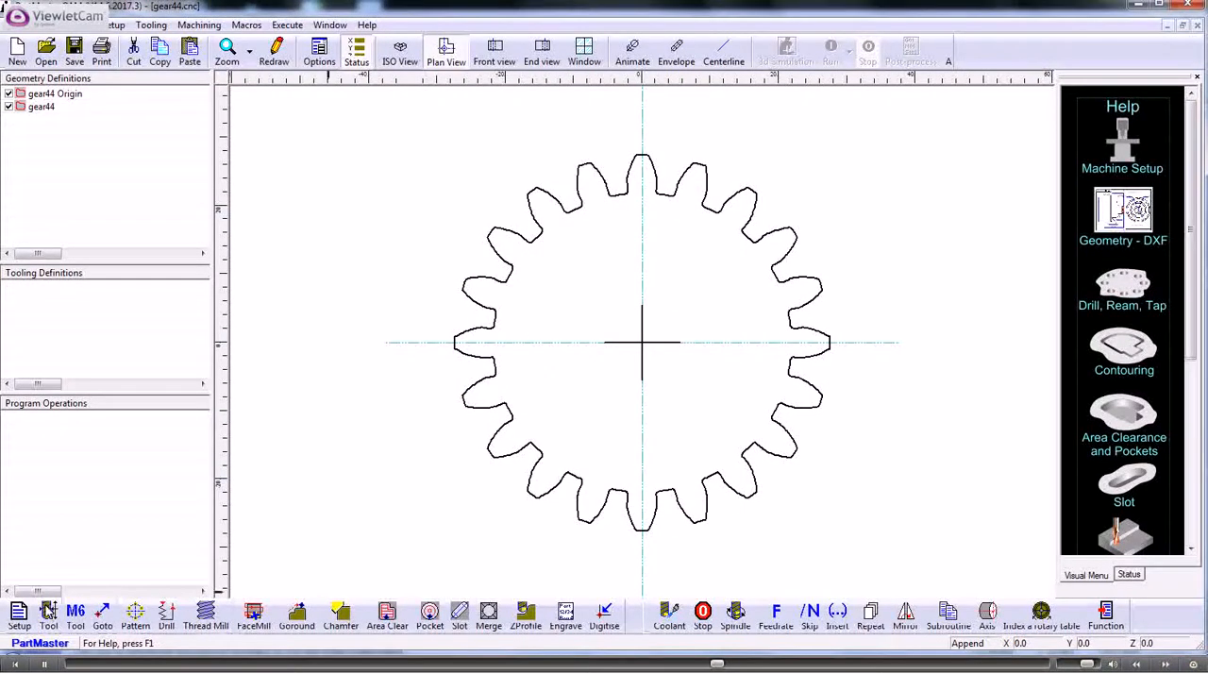
# - Define a 3 mm diameter end mill with 20 mm length and 10 mm cut depth, and select it as the active tool
pyautogui.click(48, 615)
pyautogui.moveTo(490, 296); pyautogui.dragTo(459, 296)
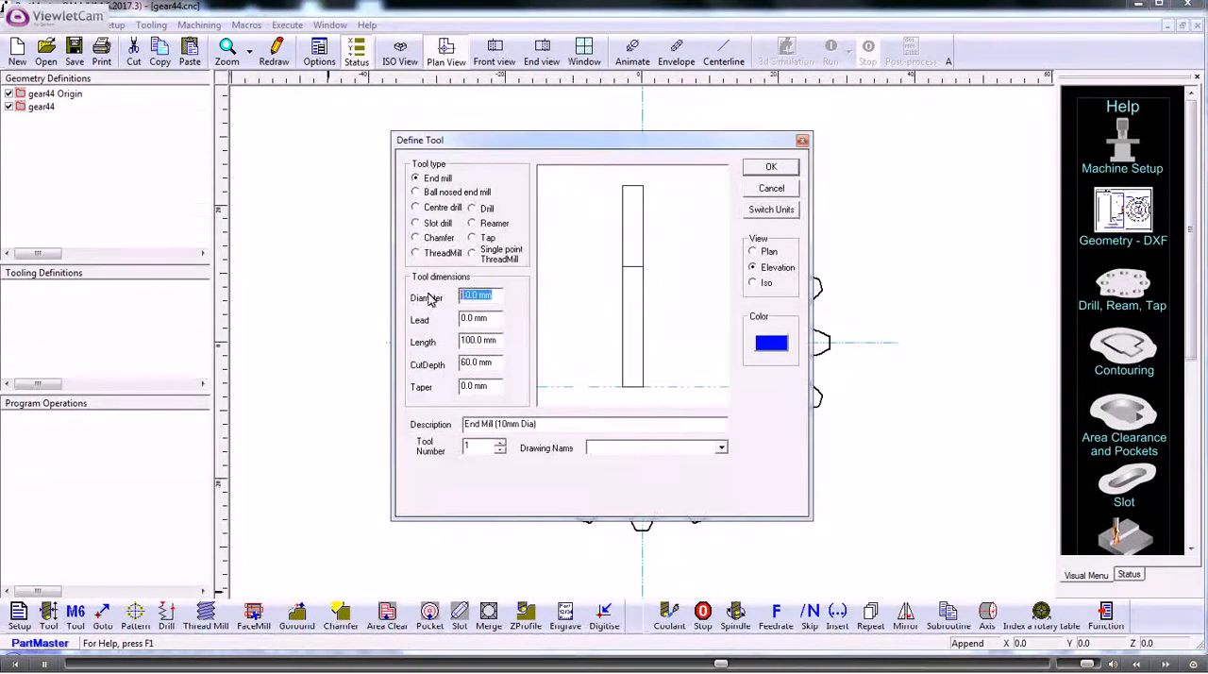
pyautogui.write('3')
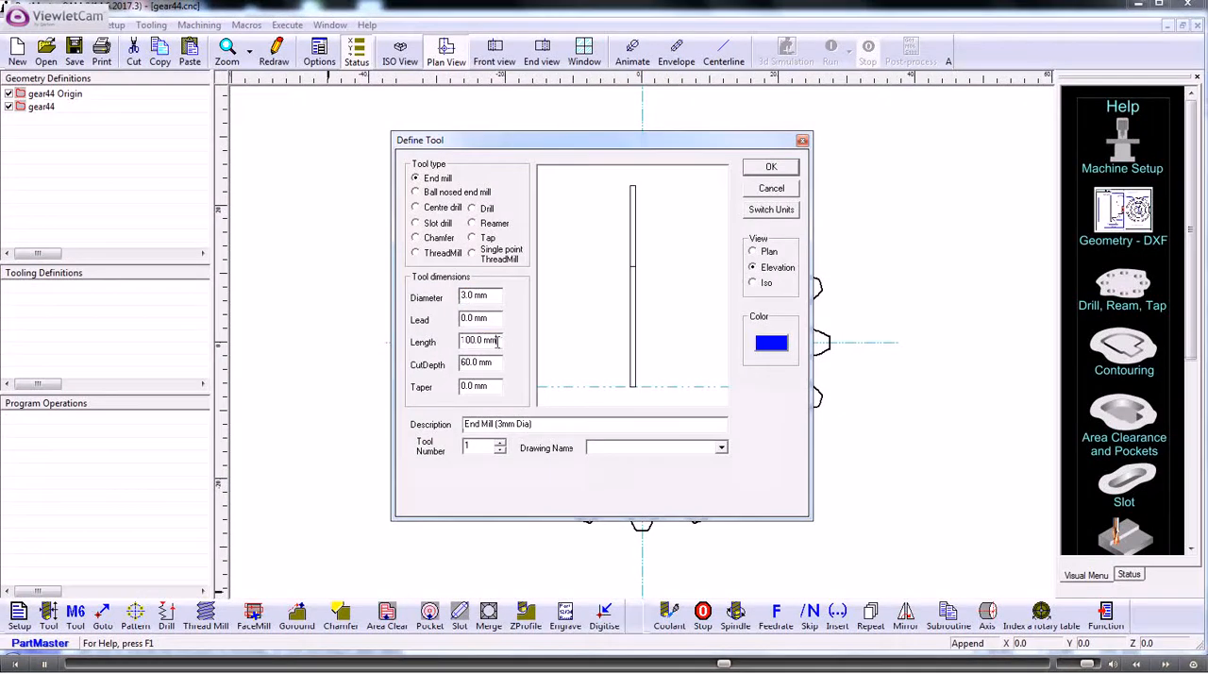
pyautogui.moveTo(491, 340); pyautogui.dragTo(459, 363)
pyautogui.write('20')
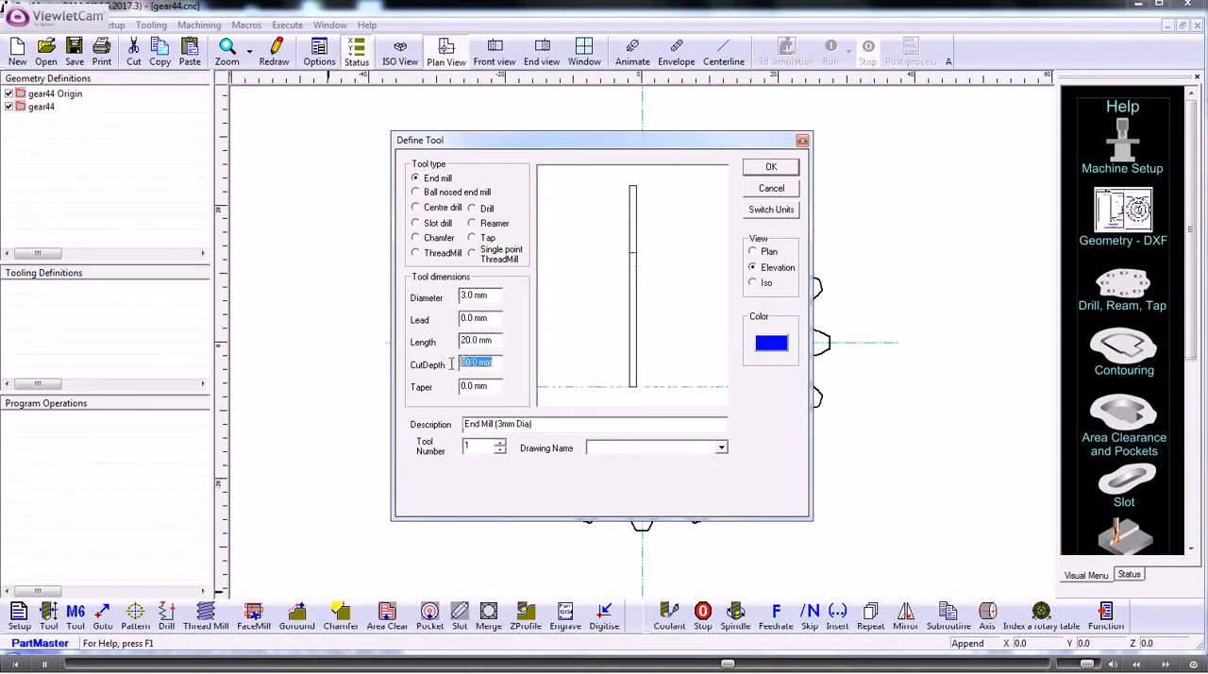
pyautogui.write('10')
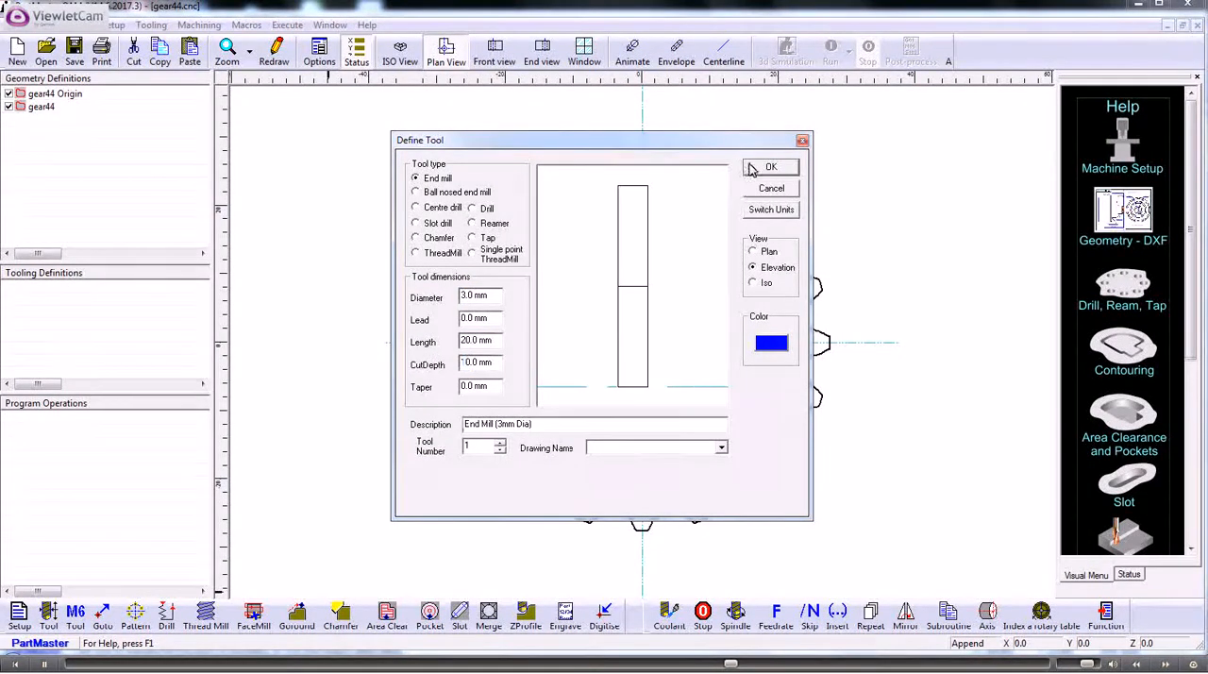
pyautogui.click(751, 165)
pyautogui.click(83, 621)
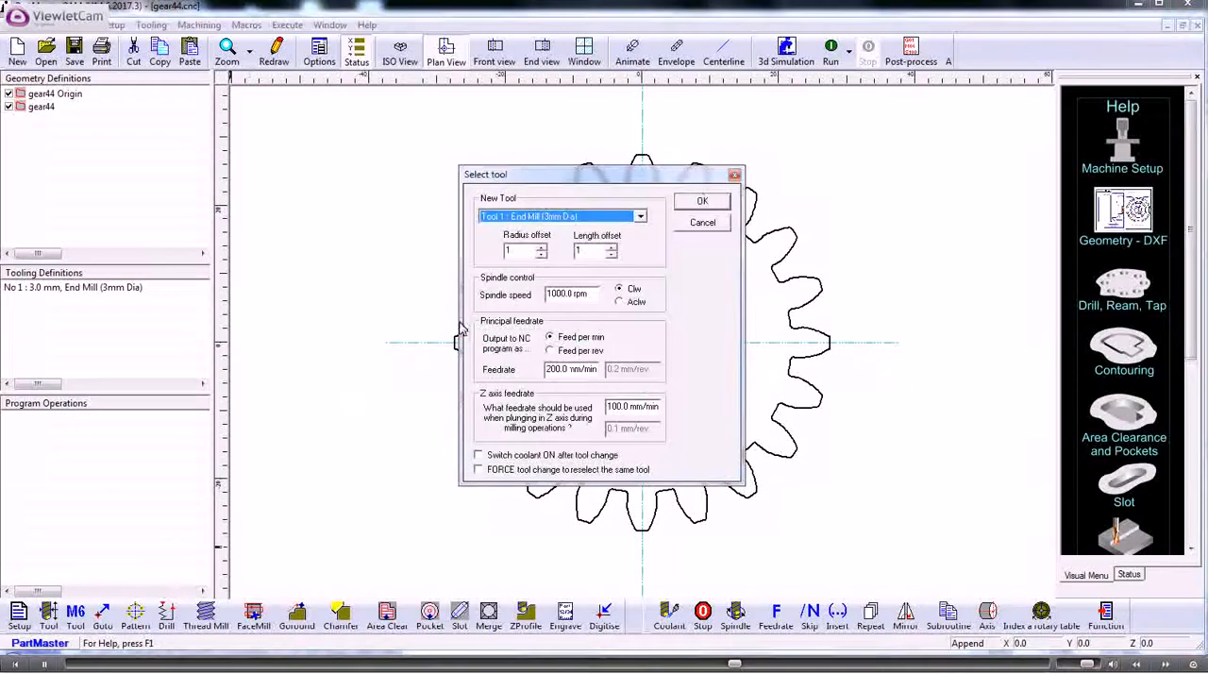
pyautogui.press('Return')
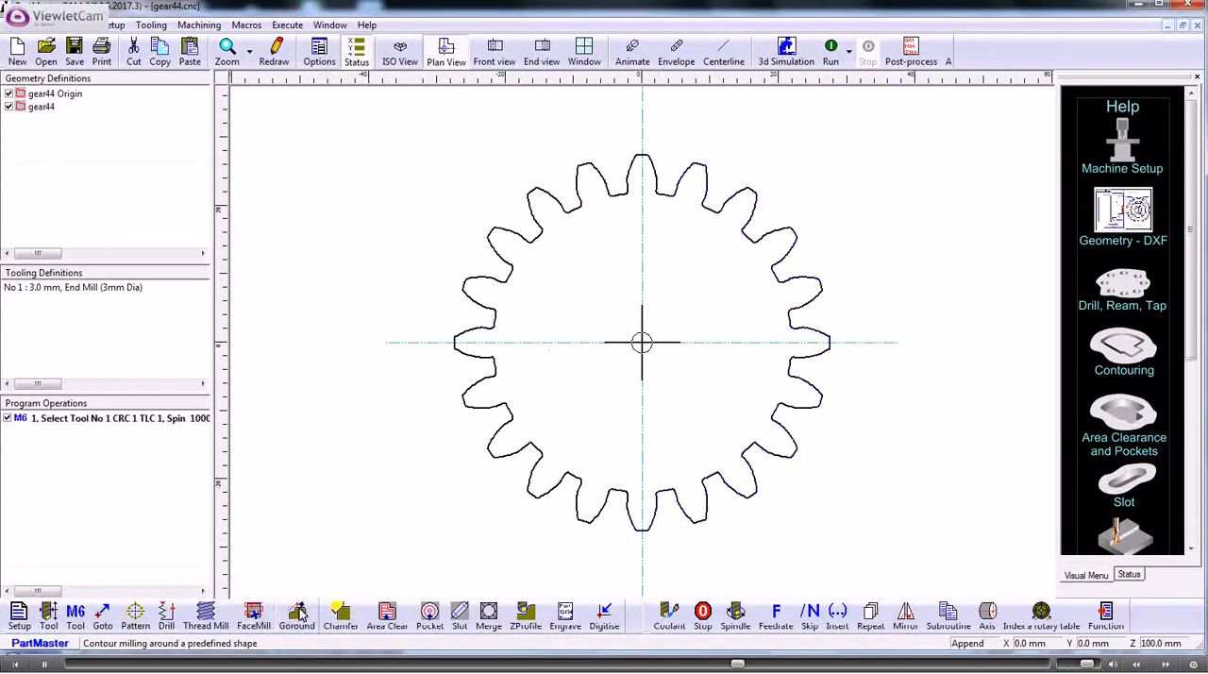
# - Add a Goround operation on the gear44 contour with right offset and no approach or runoff, and show the machining status
pyautogui.click(297, 613)
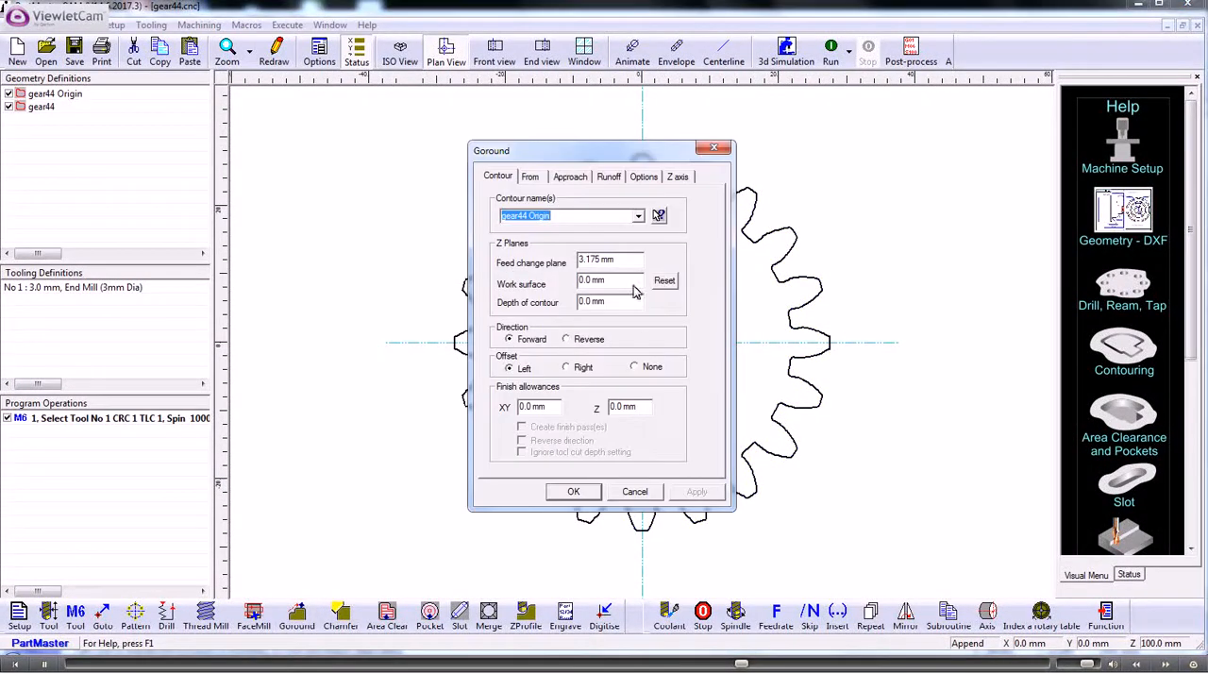
pyautogui.click(639, 216)
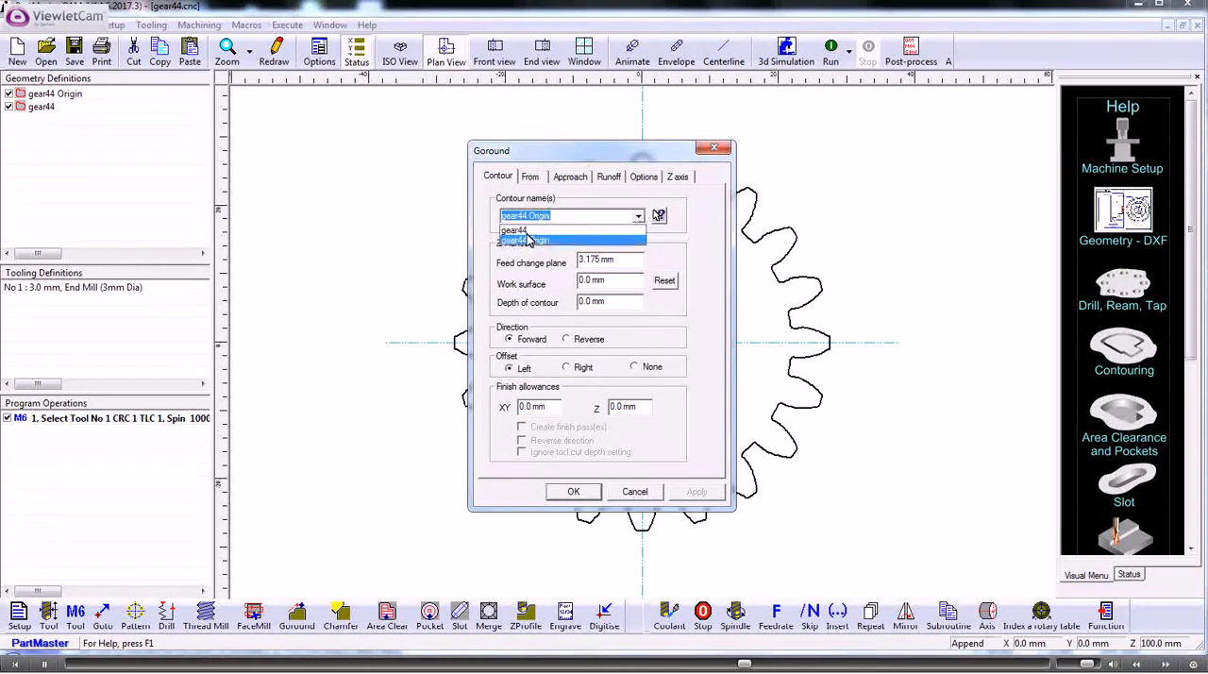
pyautogui.click(525, 234)
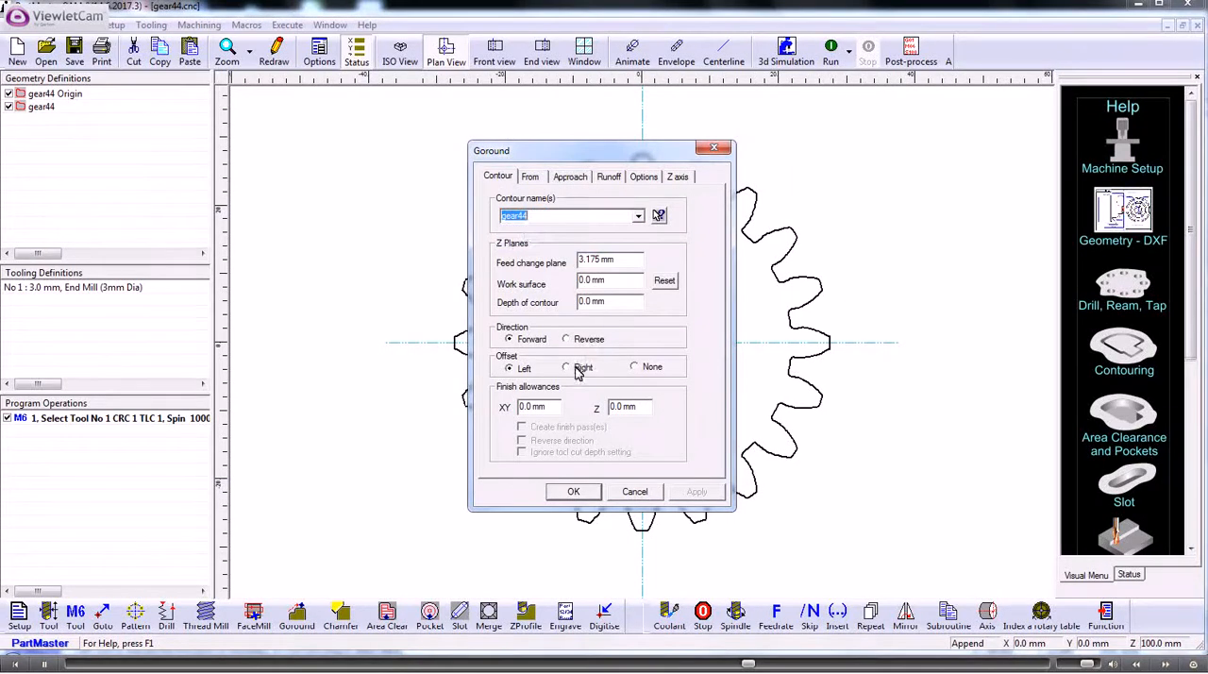
pyautogui.click(579, 371)
pyautogui.click(570, 176)
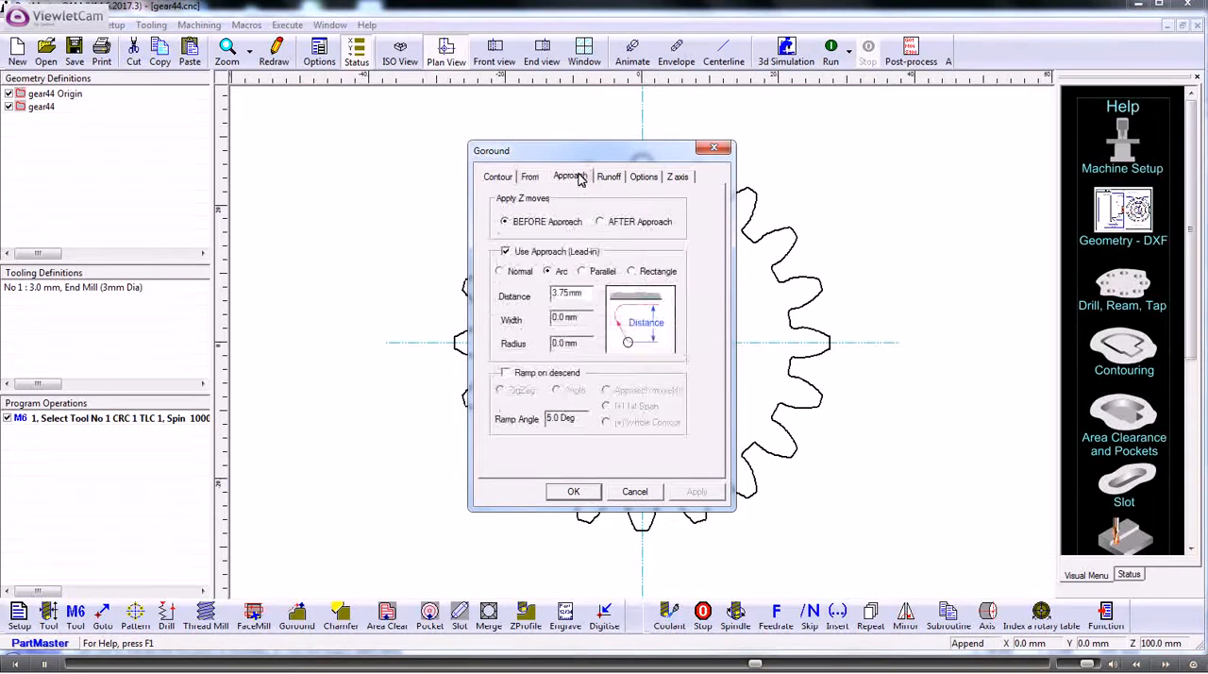
pyautogui.click(505, 252)
pyautogui.click(609, 177)
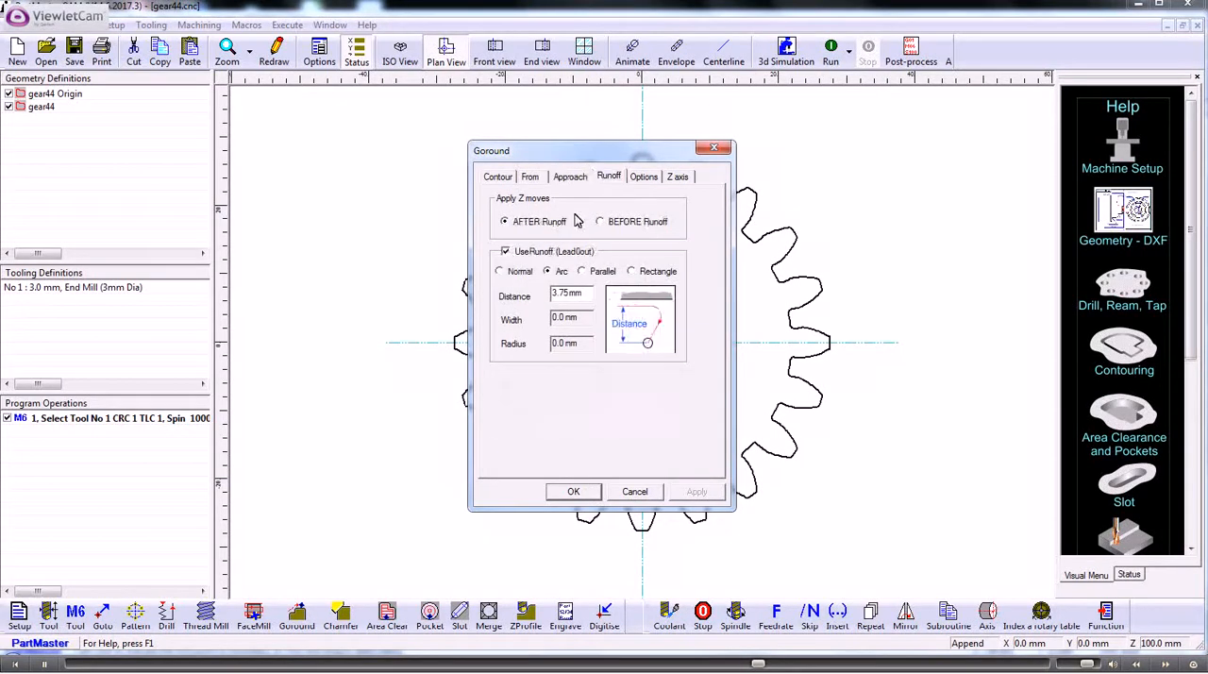
pyautogui.click(506, 251)
pyautogui.click(578, 497)
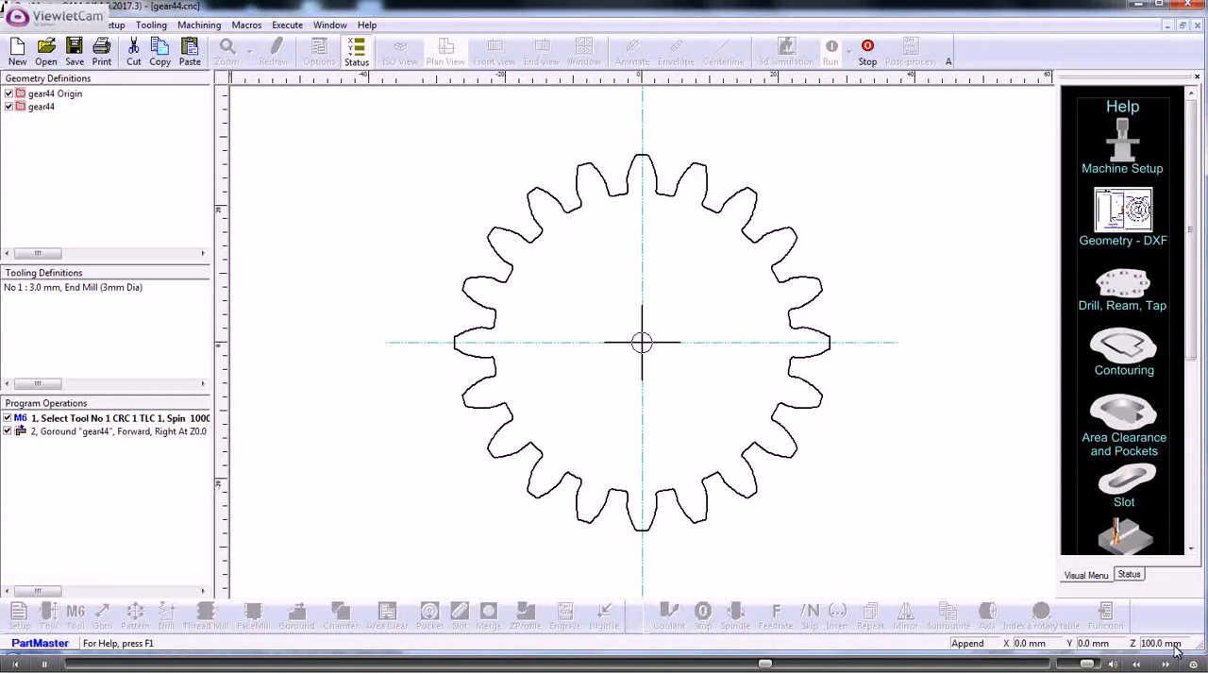
pyautogui.click(1129, 575)
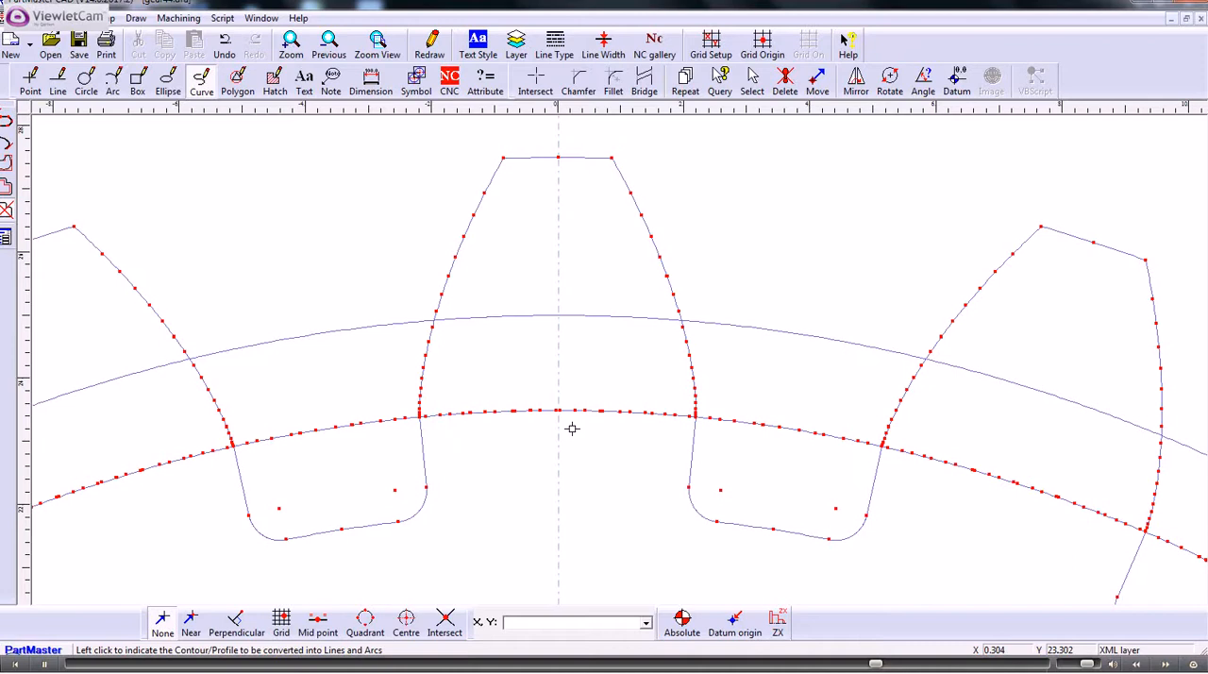
# - Query the properties of two arc segments on the left flank of the gear's top tooth, one near the tip and one near mid-height
pyautogui.click(721, 81)
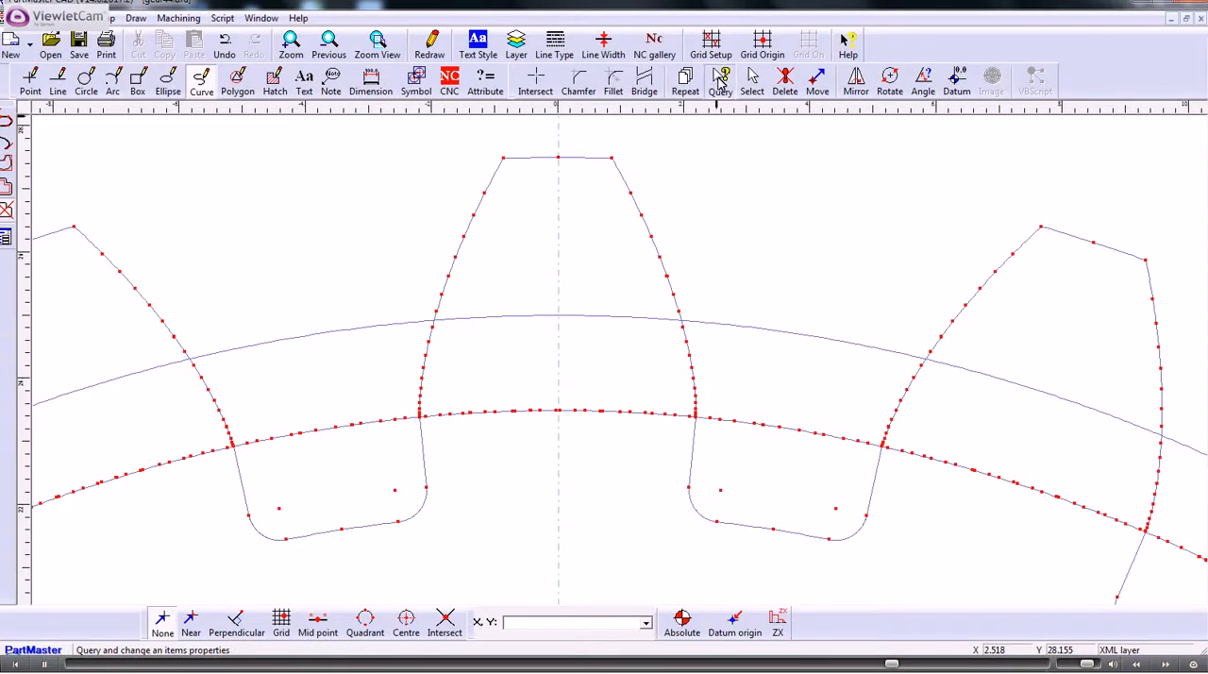
pyautogui.click(479, 213)
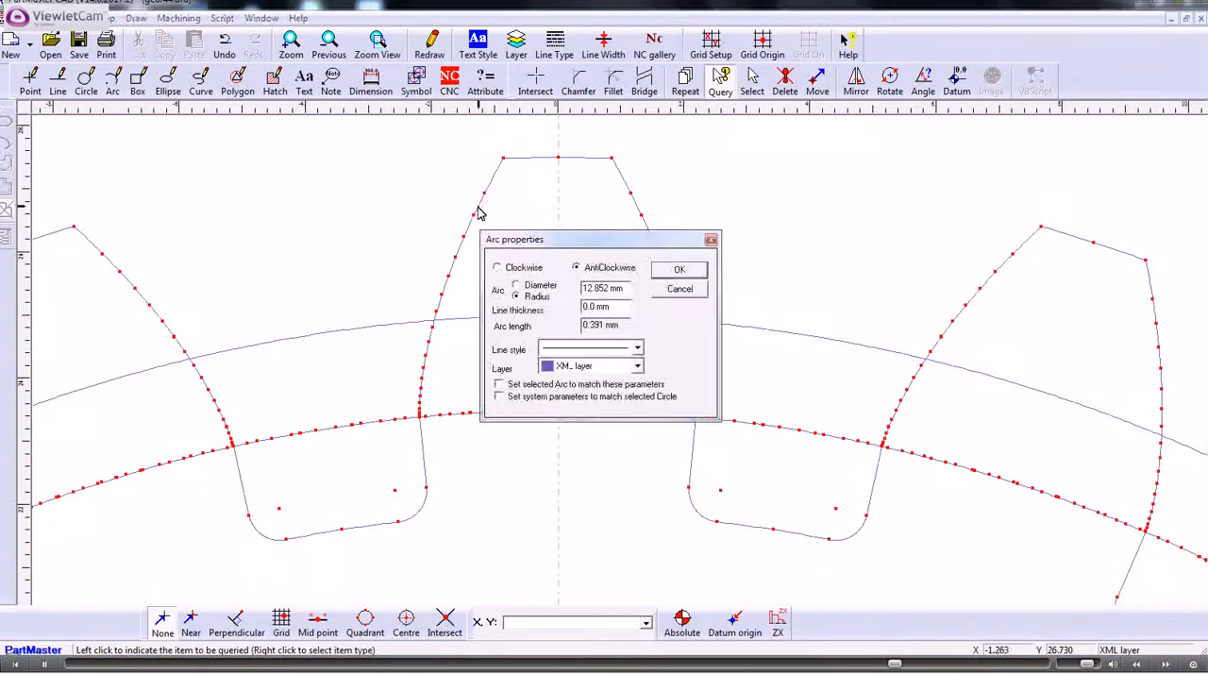
pyautogui.click(677, 270)
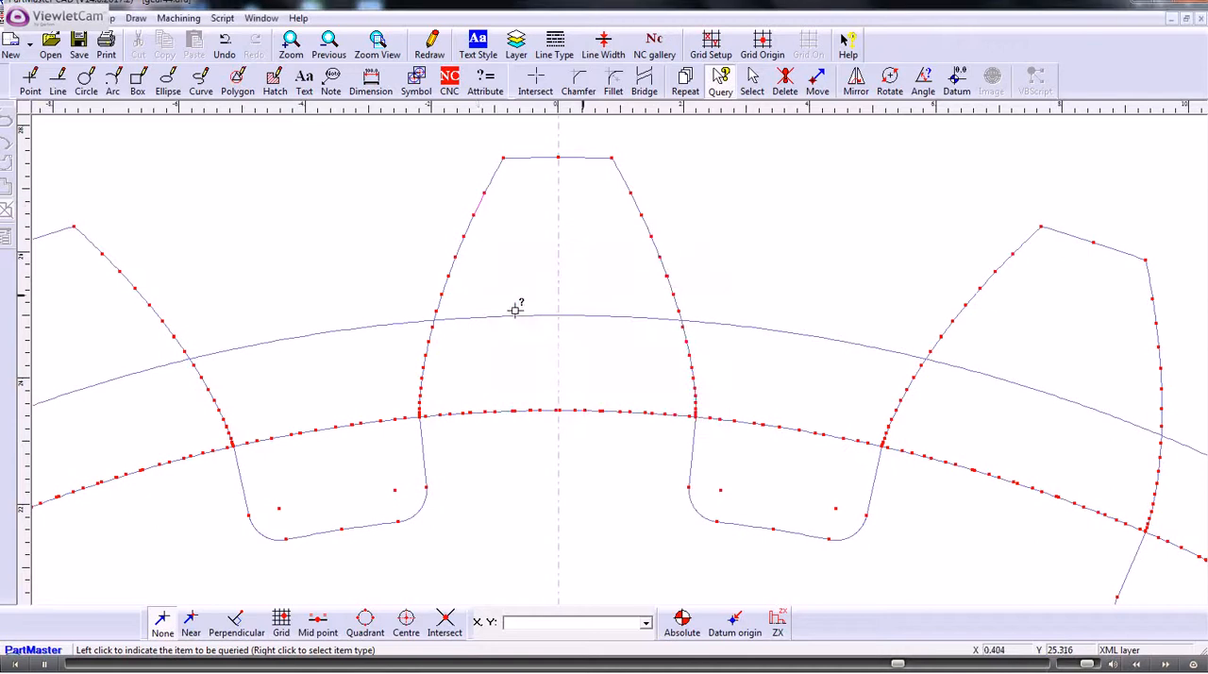
pyautogui.click(440, 300)
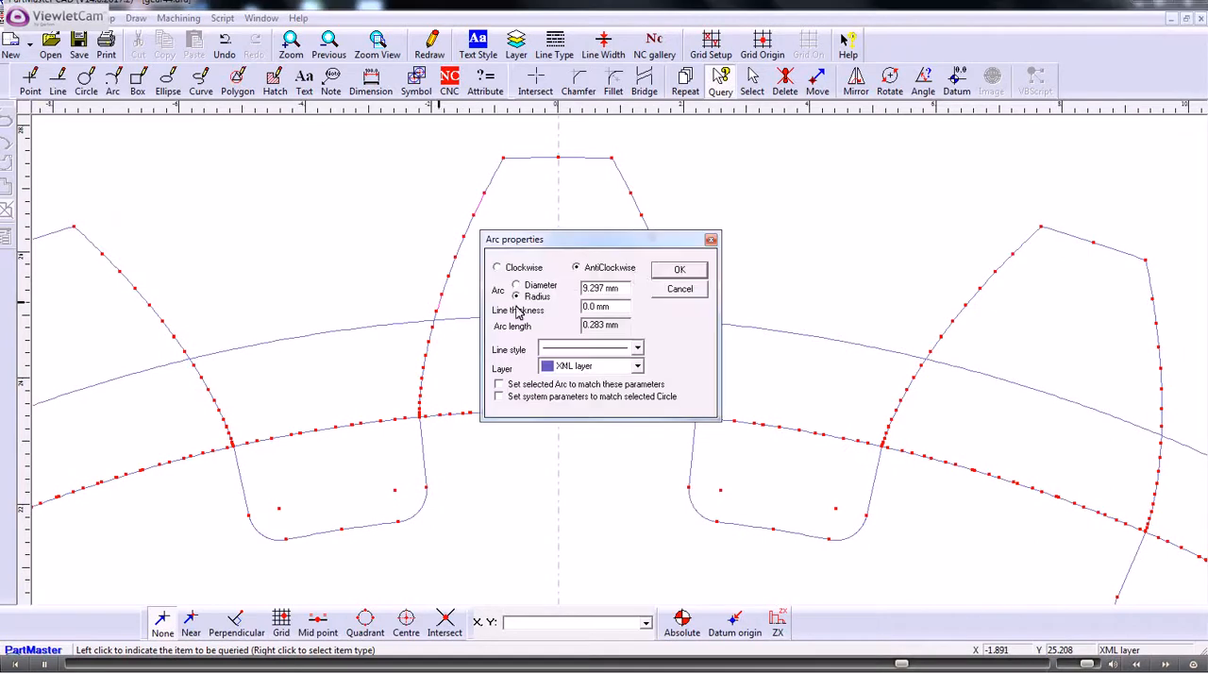
pyautogui.click(677, 270)
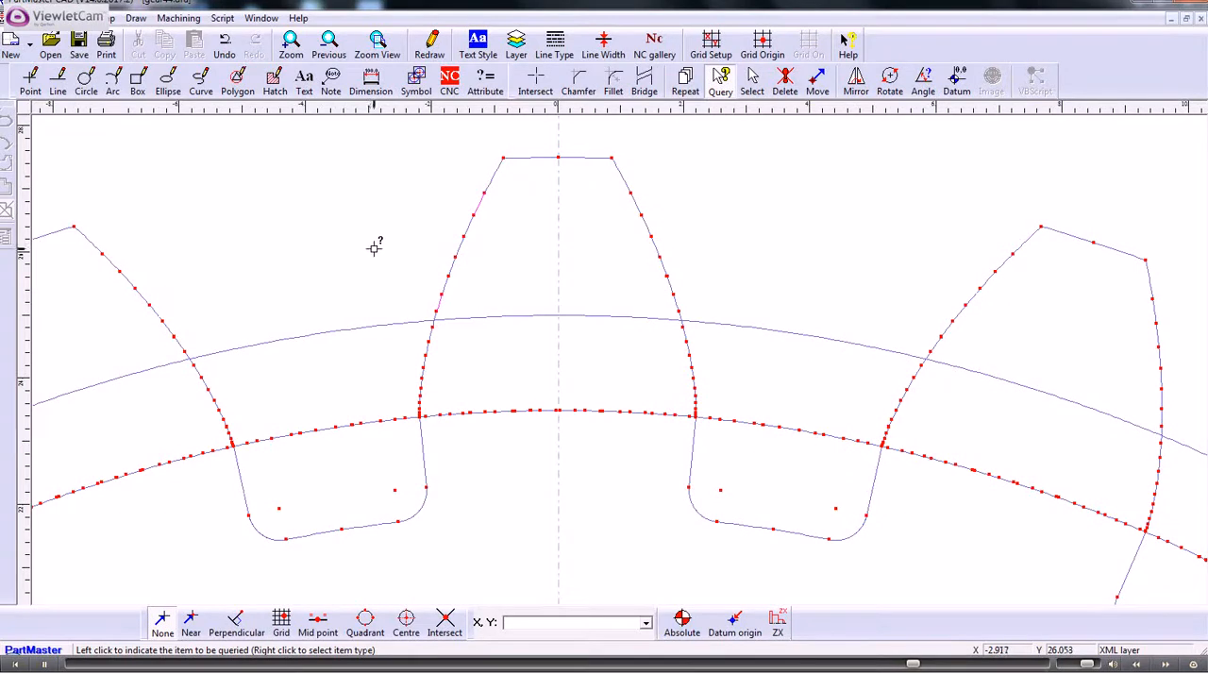
# - Turn off the display of near points on the gear drawing
pyautogui.scroll(-3, 373, 244)
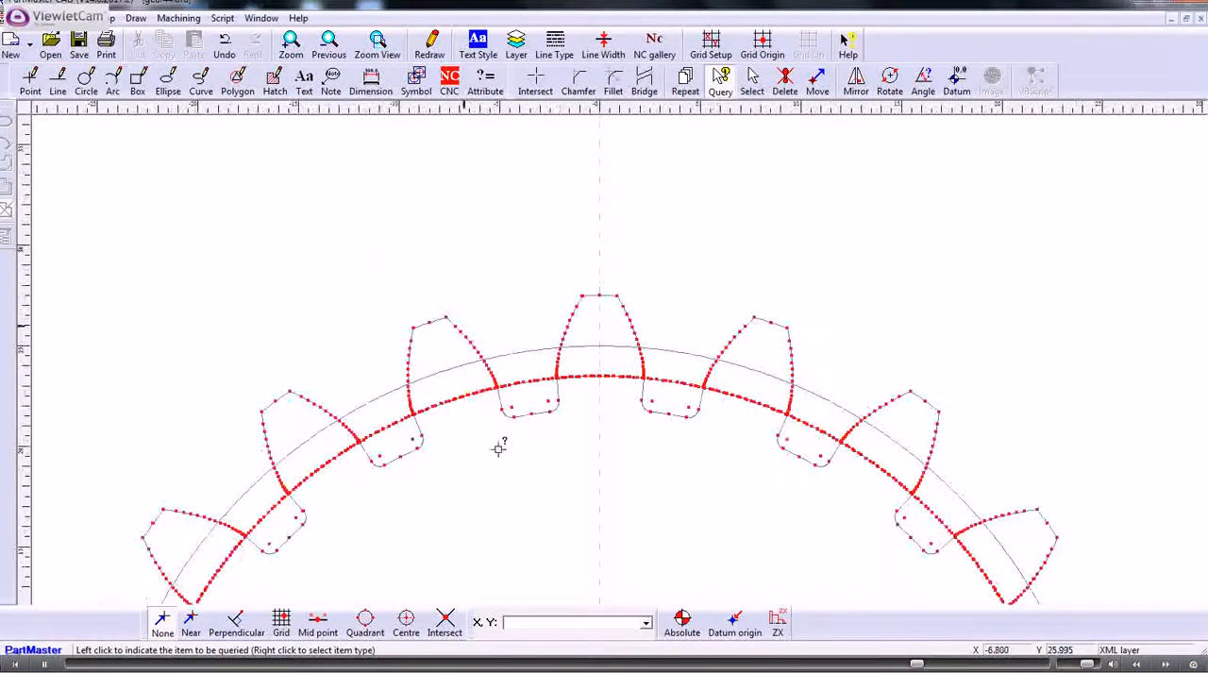
pyautogui.scroll(-2, 495, 439)
pyautogui.scroll(-2, 514, 356)
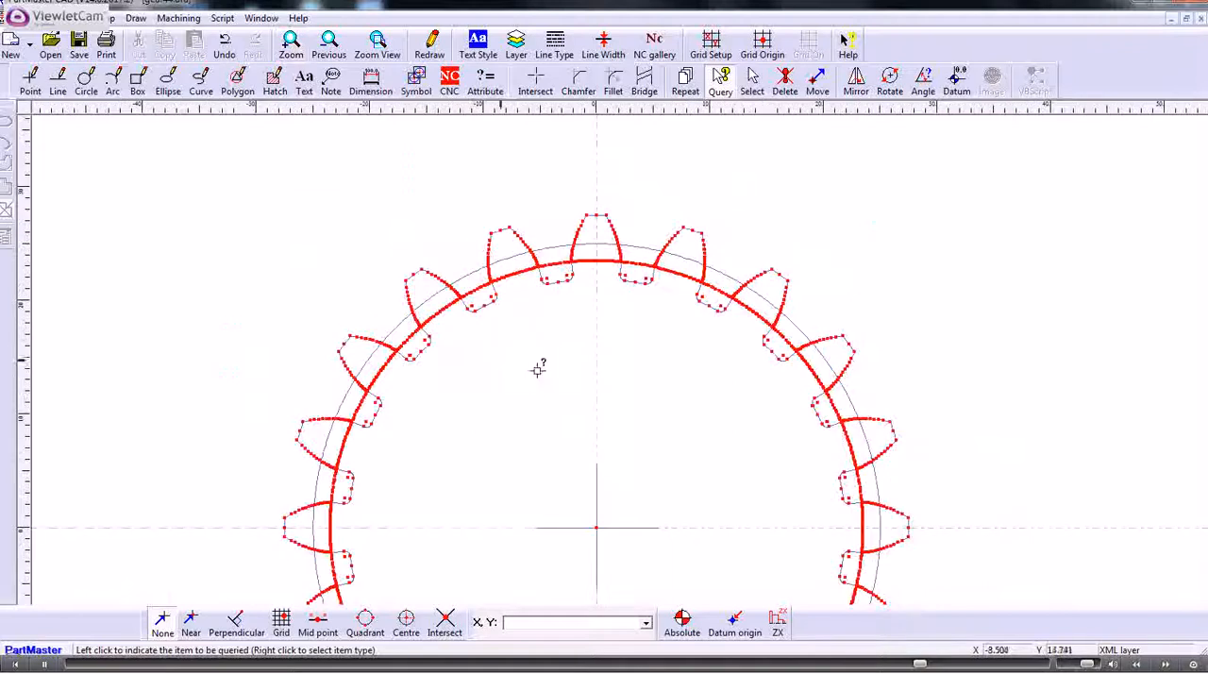
pyautogui.scroll(-2, 519, 420)
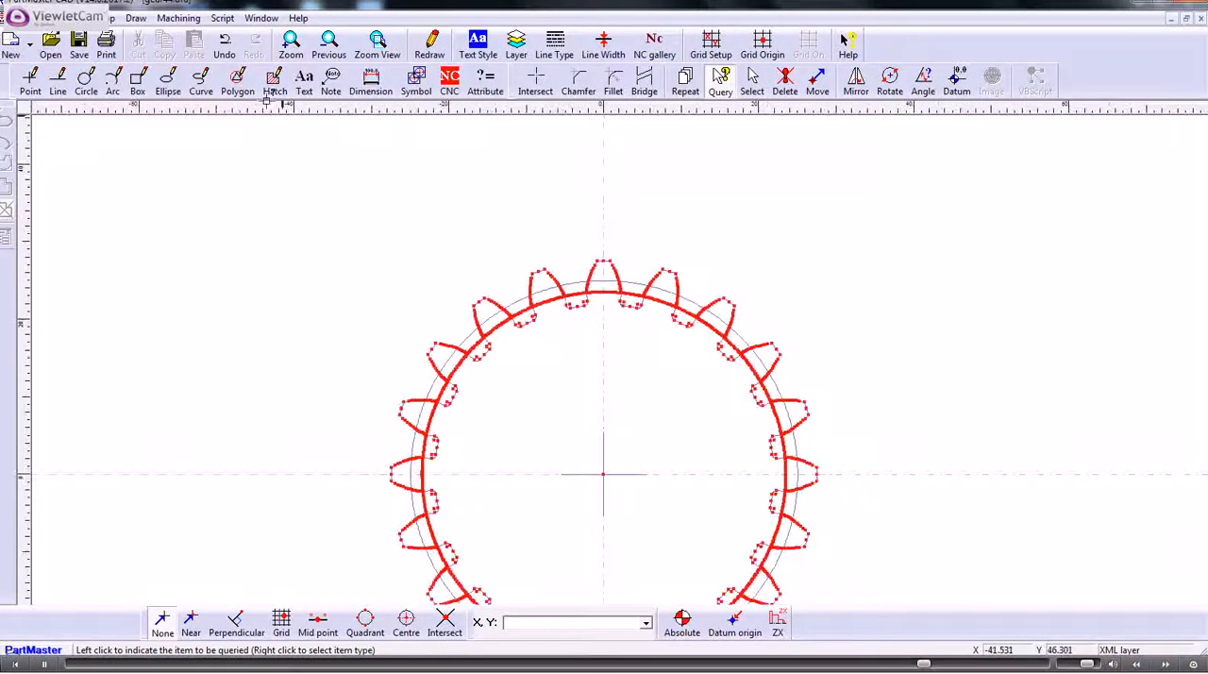
pyautogui.click(76, 18)
pyautogui.click(119, 144)
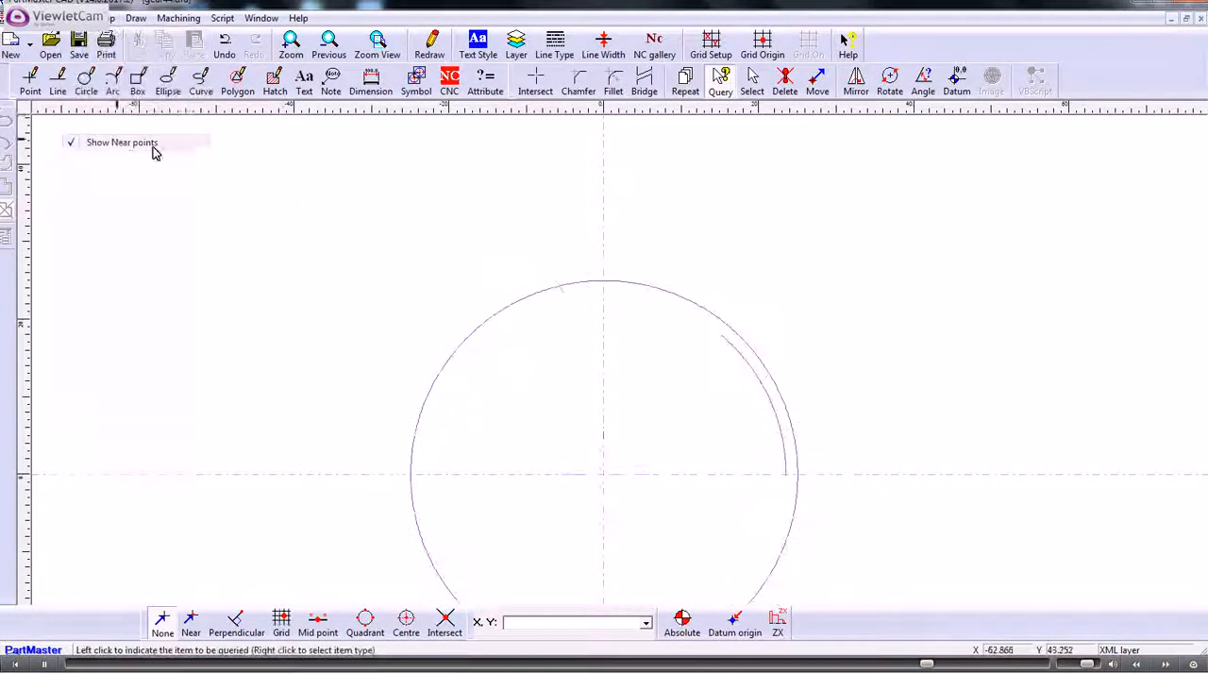
# - Add a horizontal dimension across the gear's outermost left and right tooth tips, with its text above and to the right of the gear
pyautogui.moveTo(550, 418); pyautogui.dragTo(498, 293, button='middle')
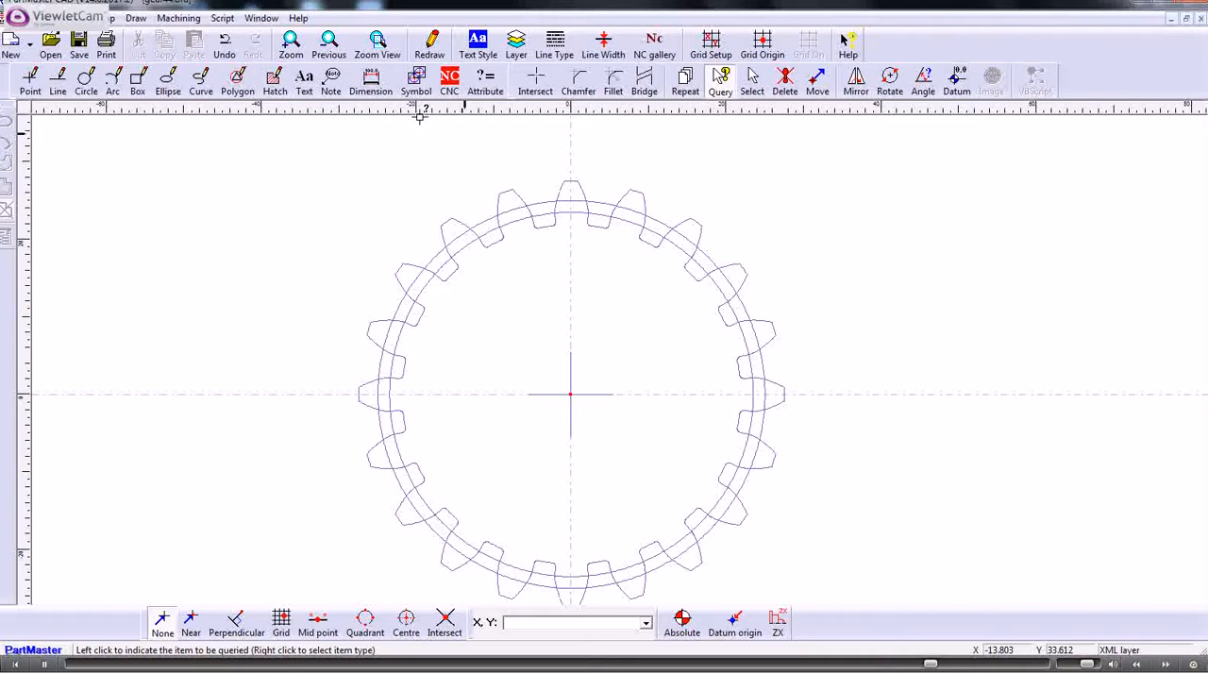
pyautogui.click(381, 83)
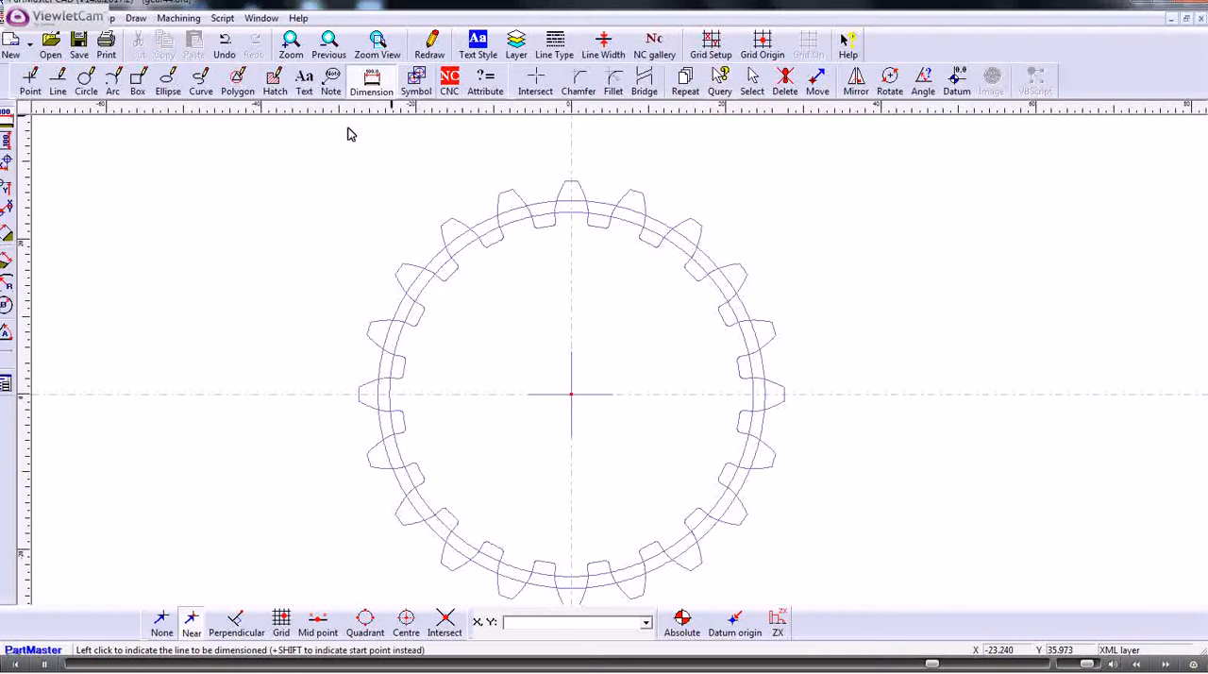
pyautogui.click(6, 122)
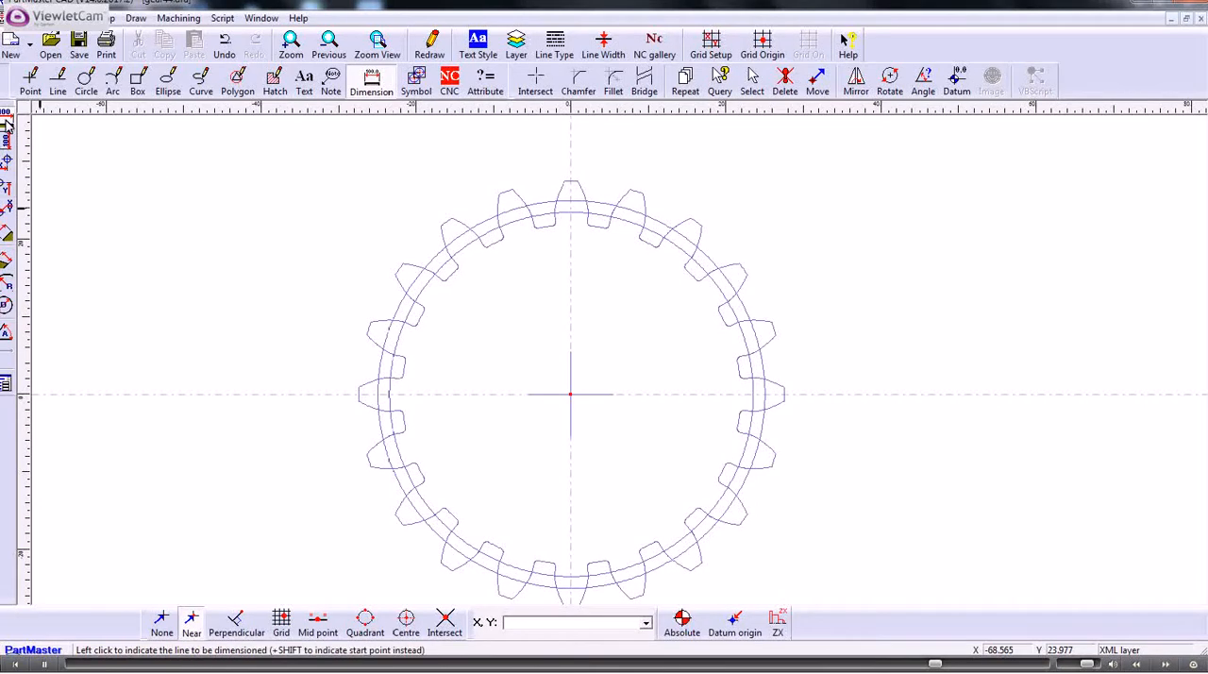
pyautogui.click(358, 394)
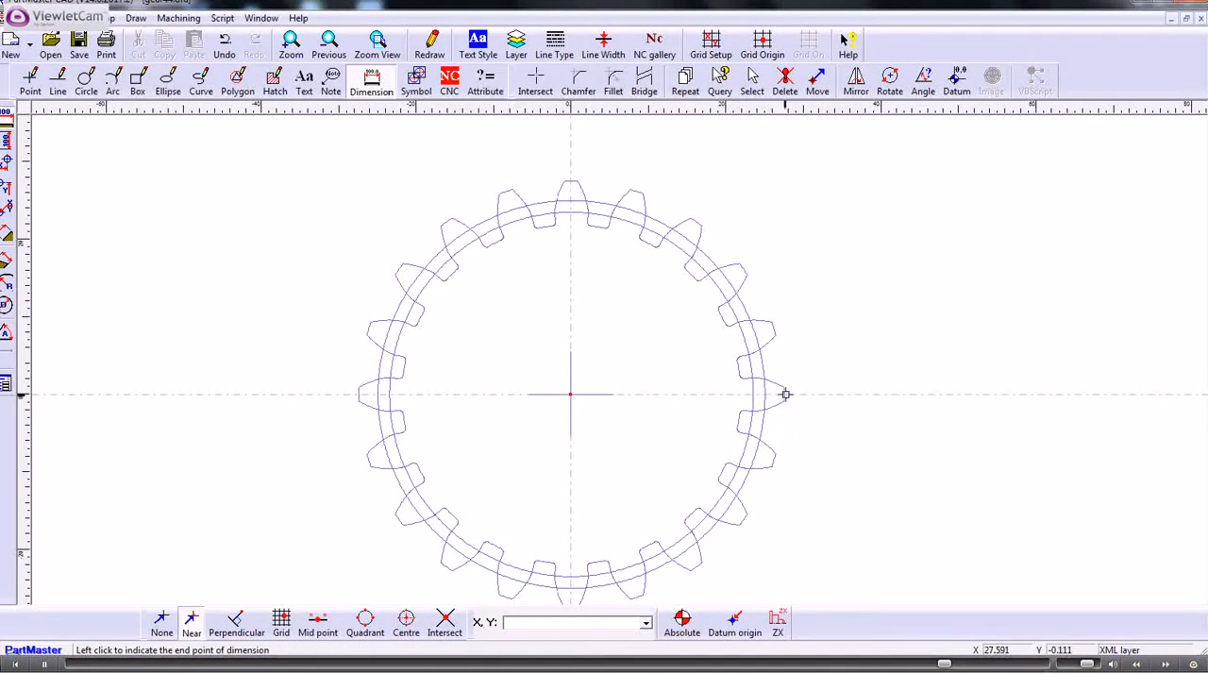
pyautogui.click(785, 395)
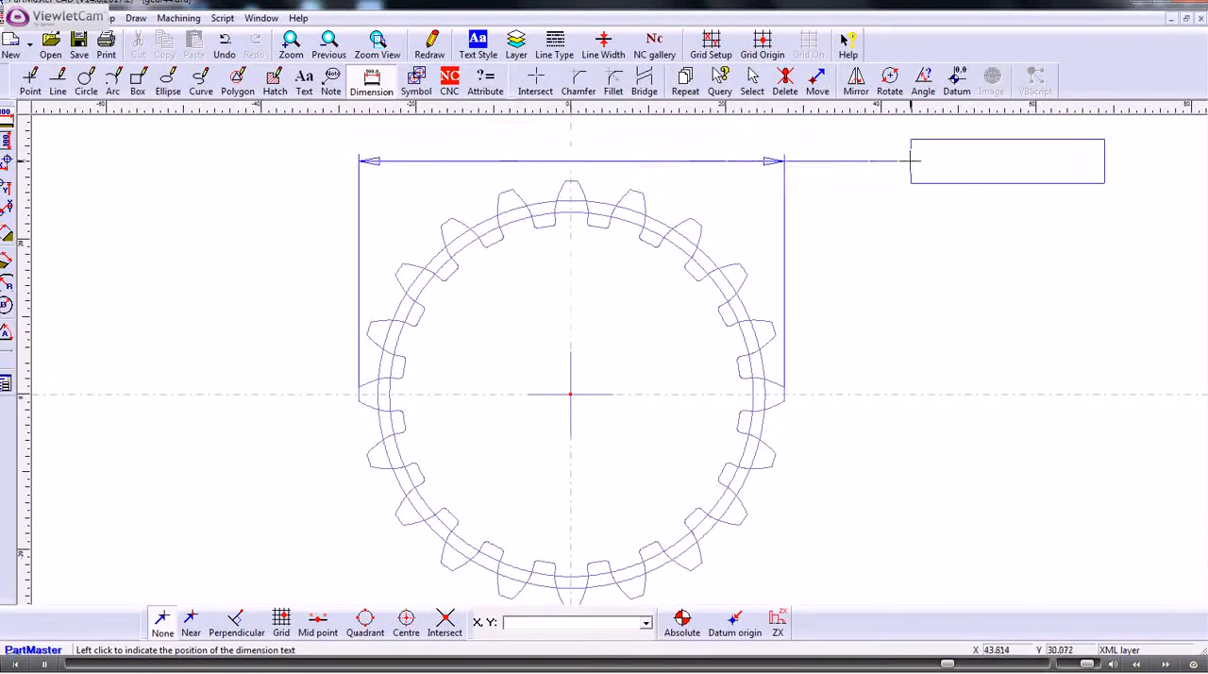
pyautogui.click(880, 152)
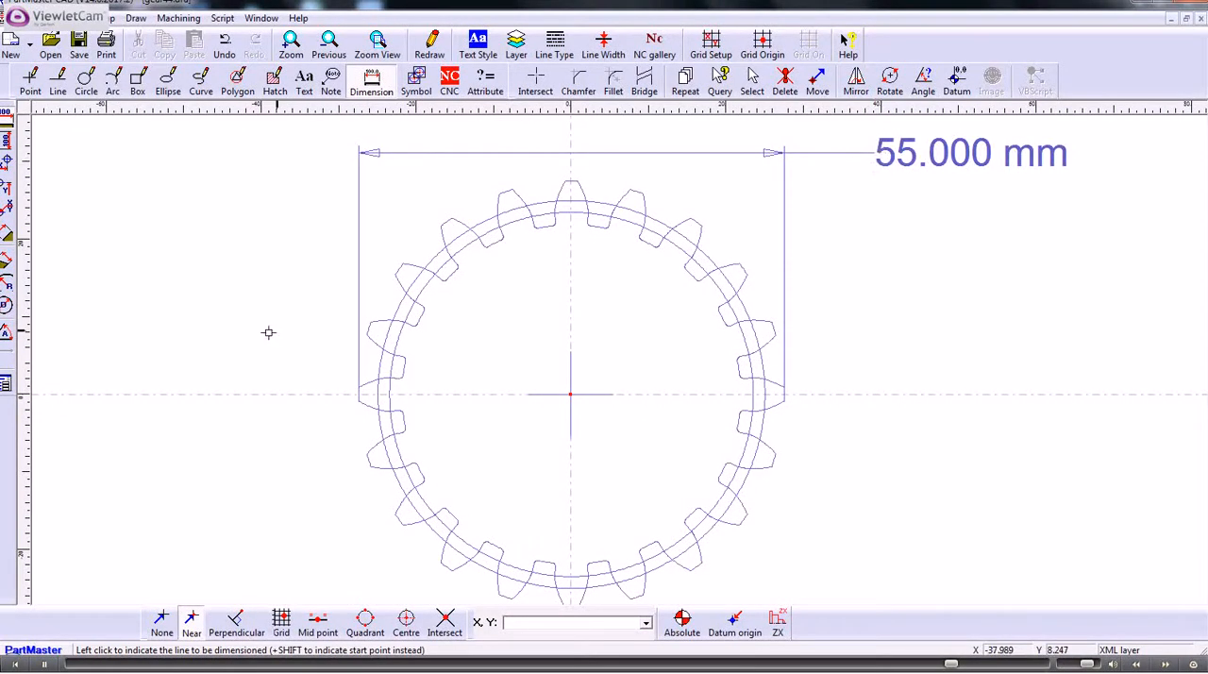
# - Add a diameter dimension to the gear's pitch circle, with its text outside the gear at the upper left
pyautogui.click(7, 305)
pyautogui.click(430, 256)
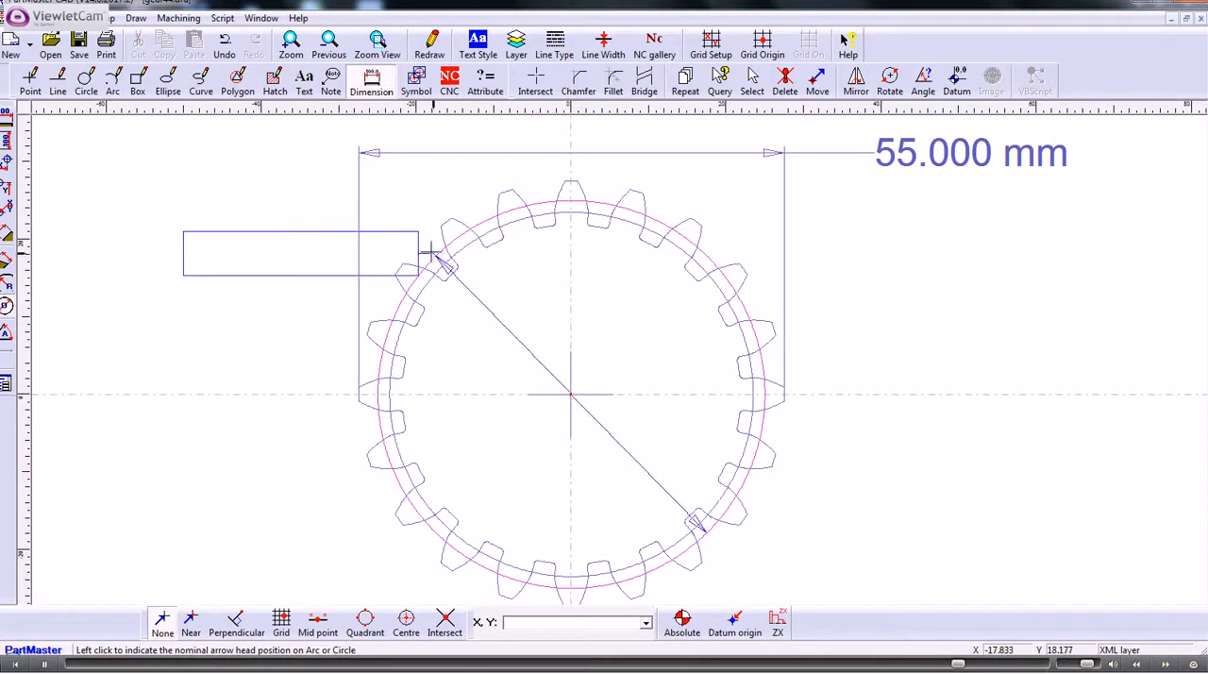
pyautogui.click(397, 223)
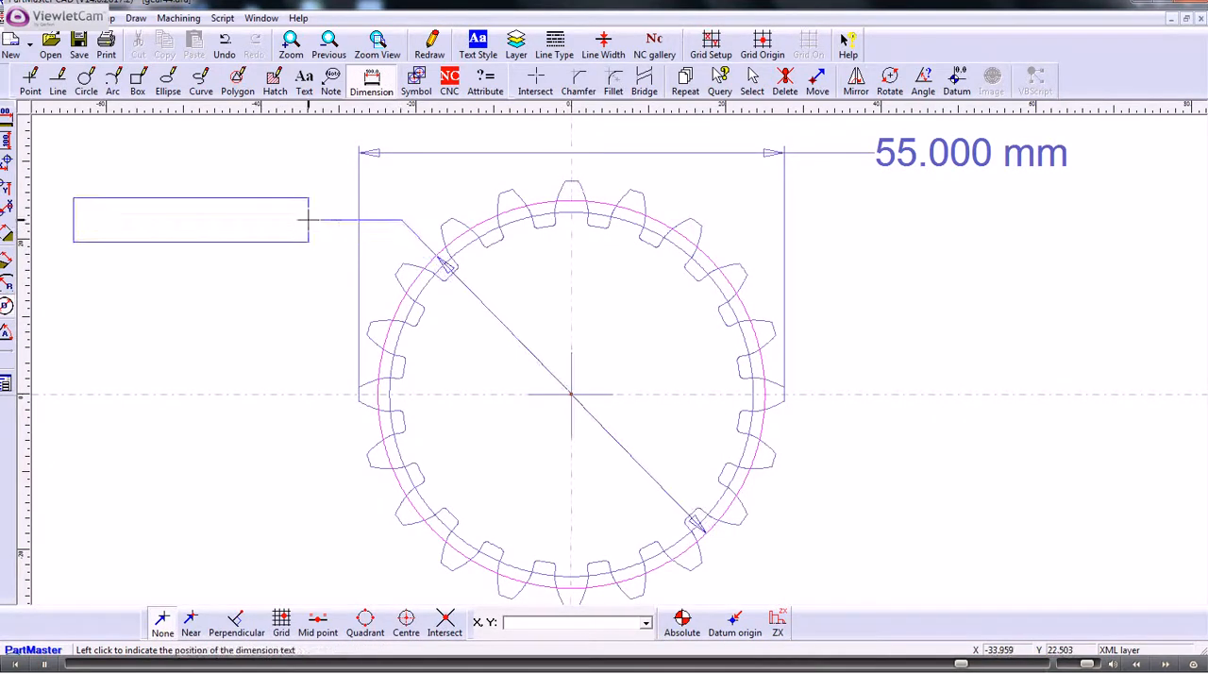
pyautogui.click(321, 221)
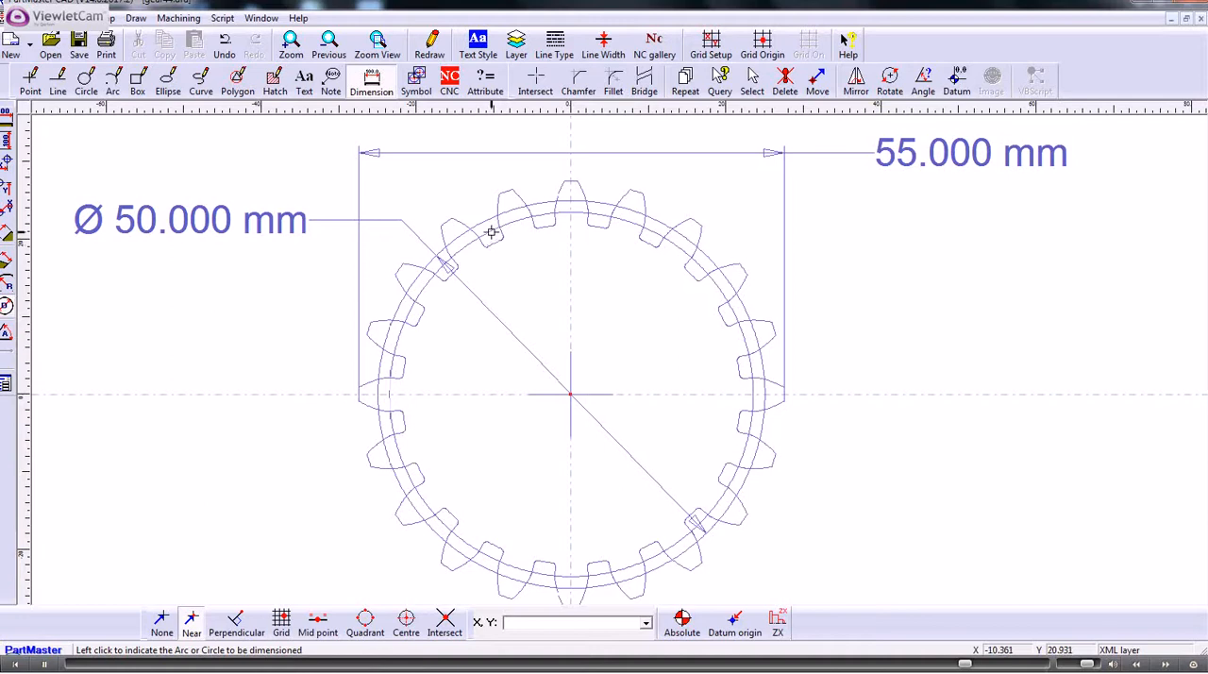
# - Add a diameter dimension to the root arc between two upper-left teeth, with its text inside the gear
pyautogui.click(493, 235)
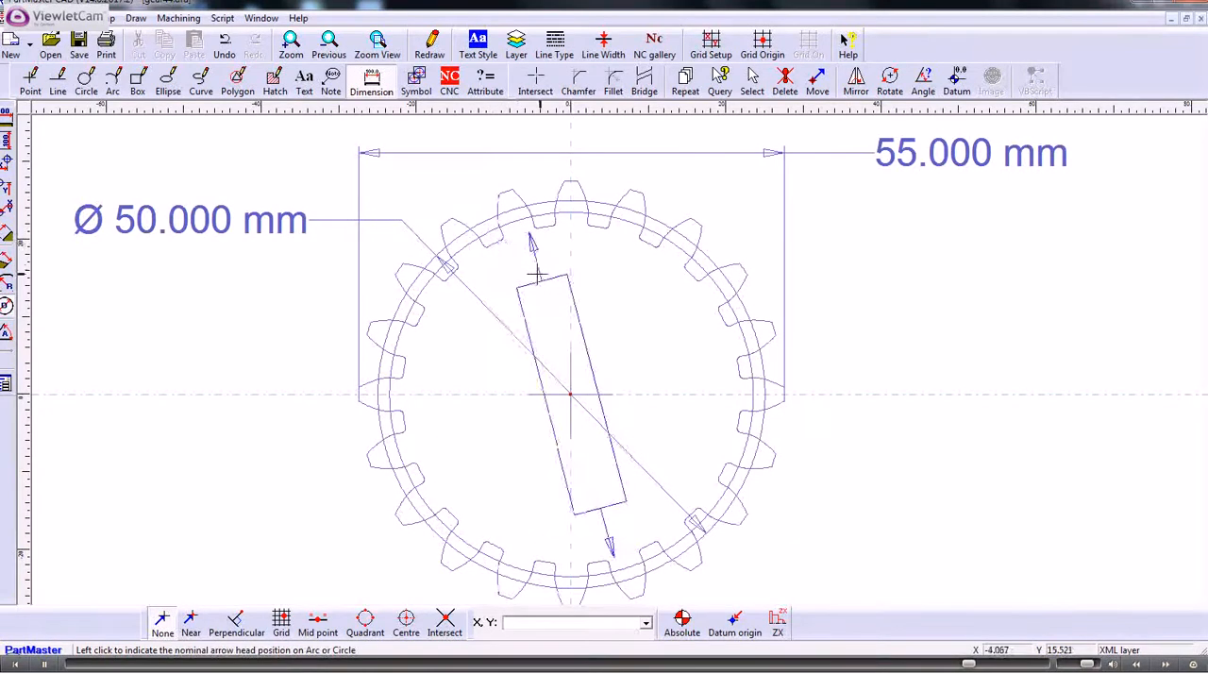
pyautogui.click(533, 274)
pyautogui.click(534, 275)
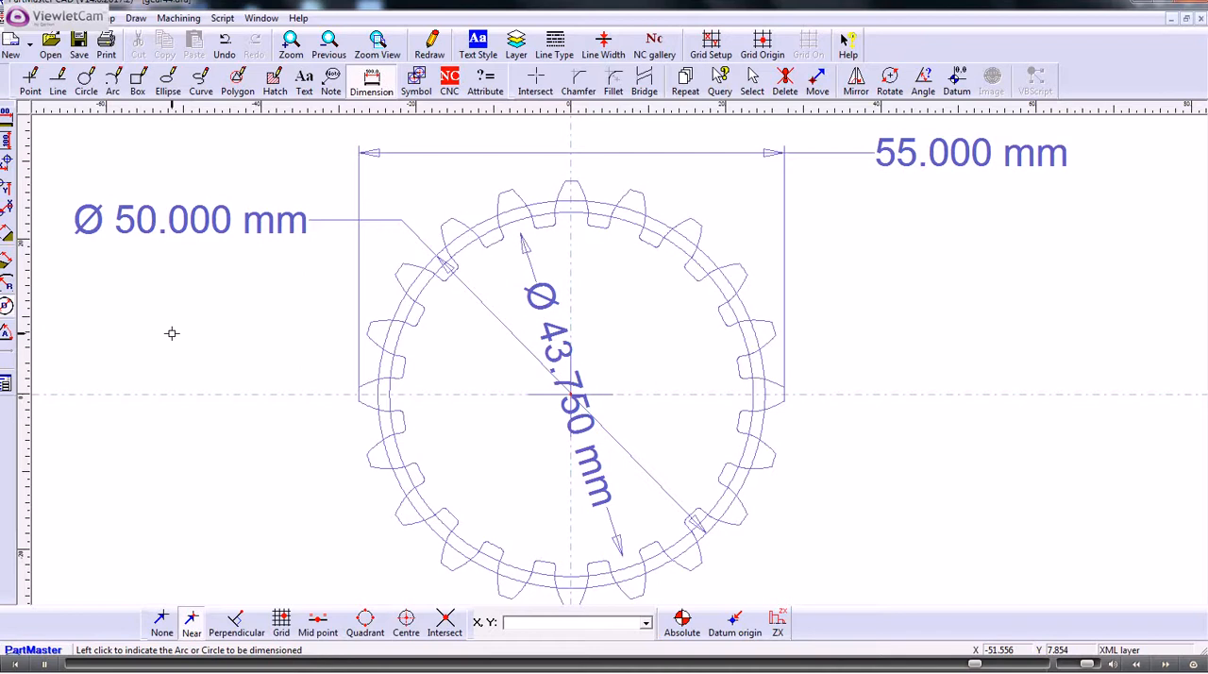
pyautogui.scroll(1, 169, 332)
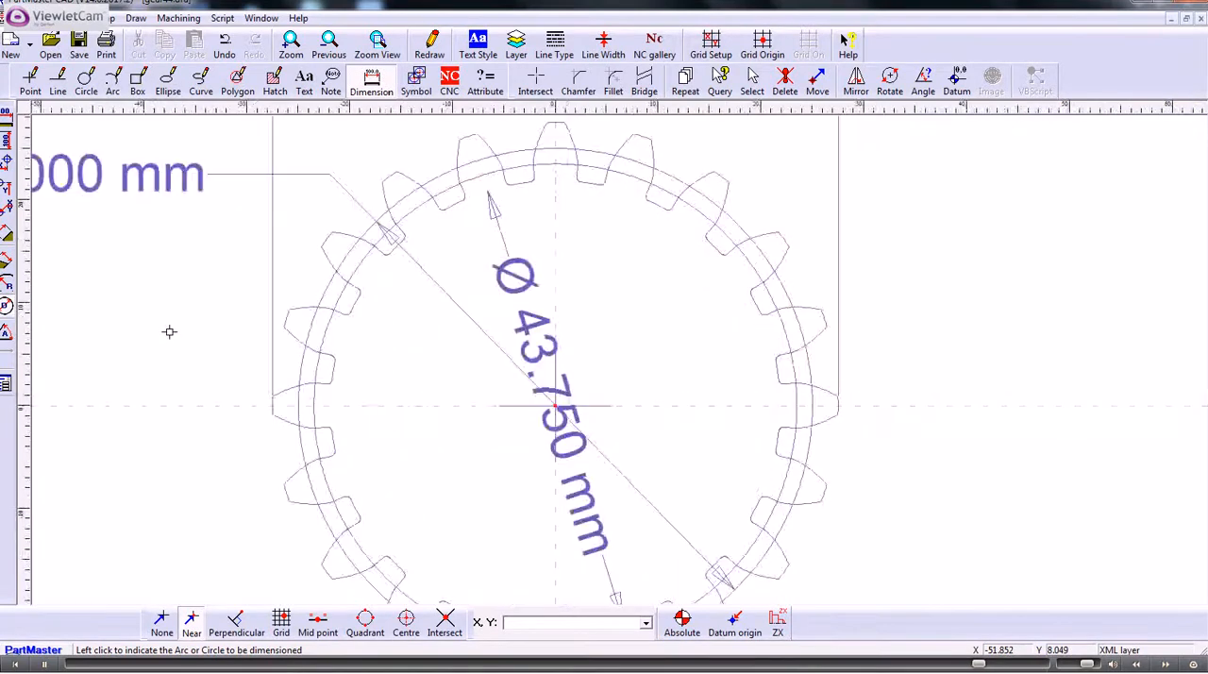
pyautogui.scroll(-1, 169, 330)
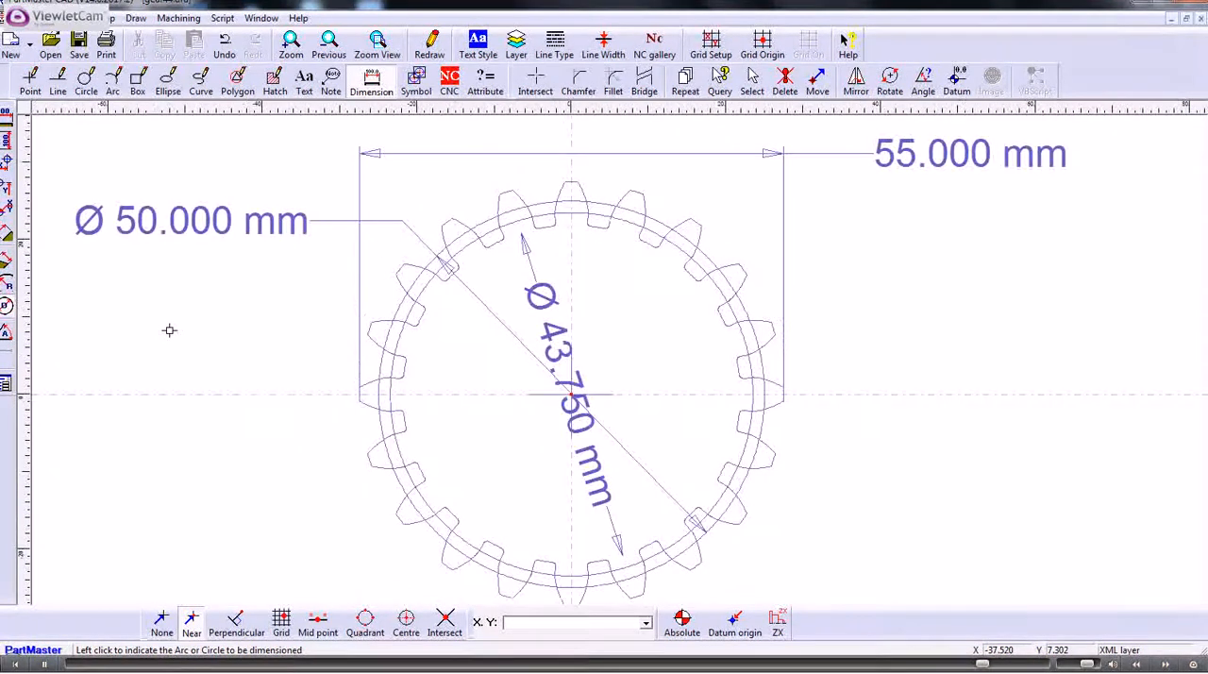